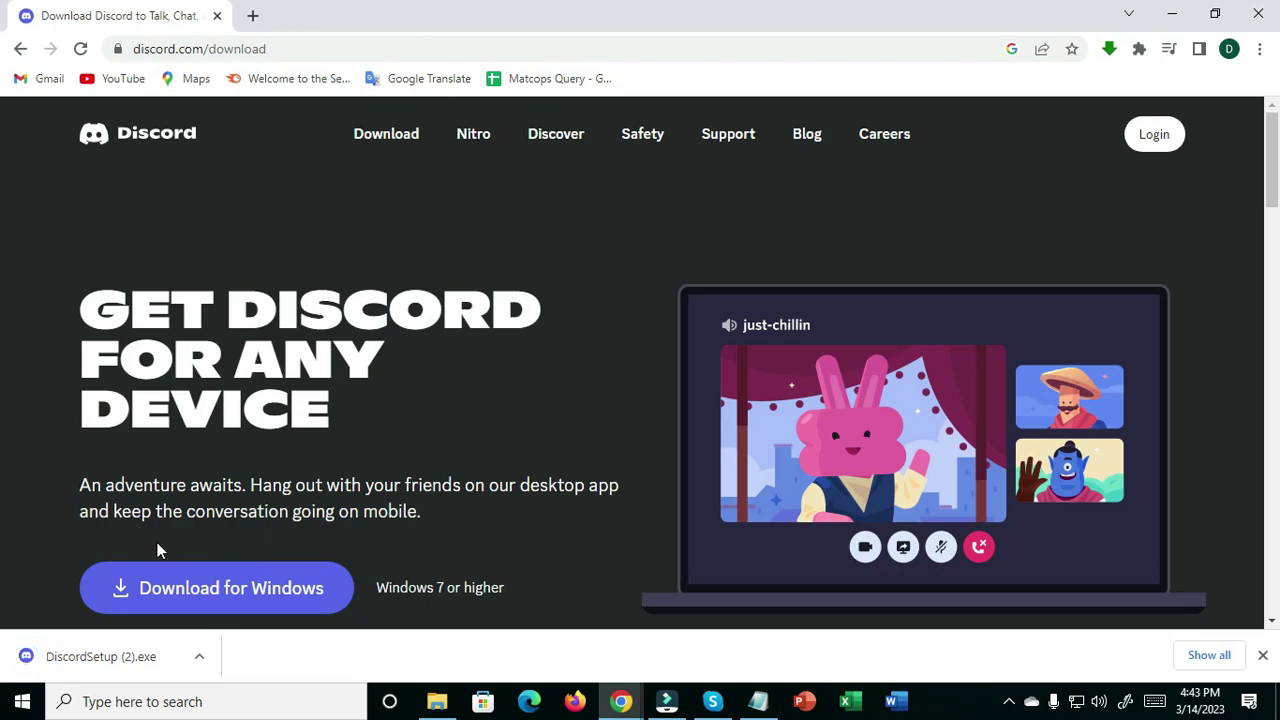
Try to install Discord by running DiscordSetup (2) from the Downloads folder, then dismiss the installer dialog and minimize the folder window
left_click(204, 658)
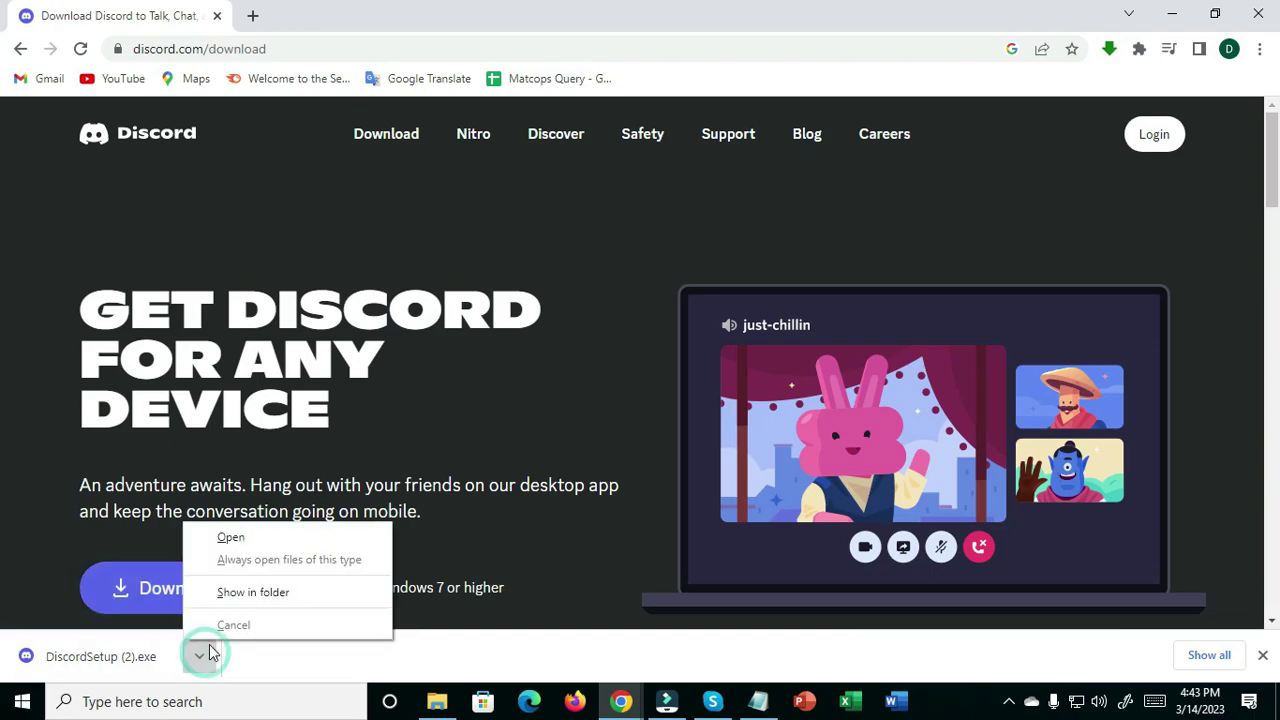
left_click(247, 602)
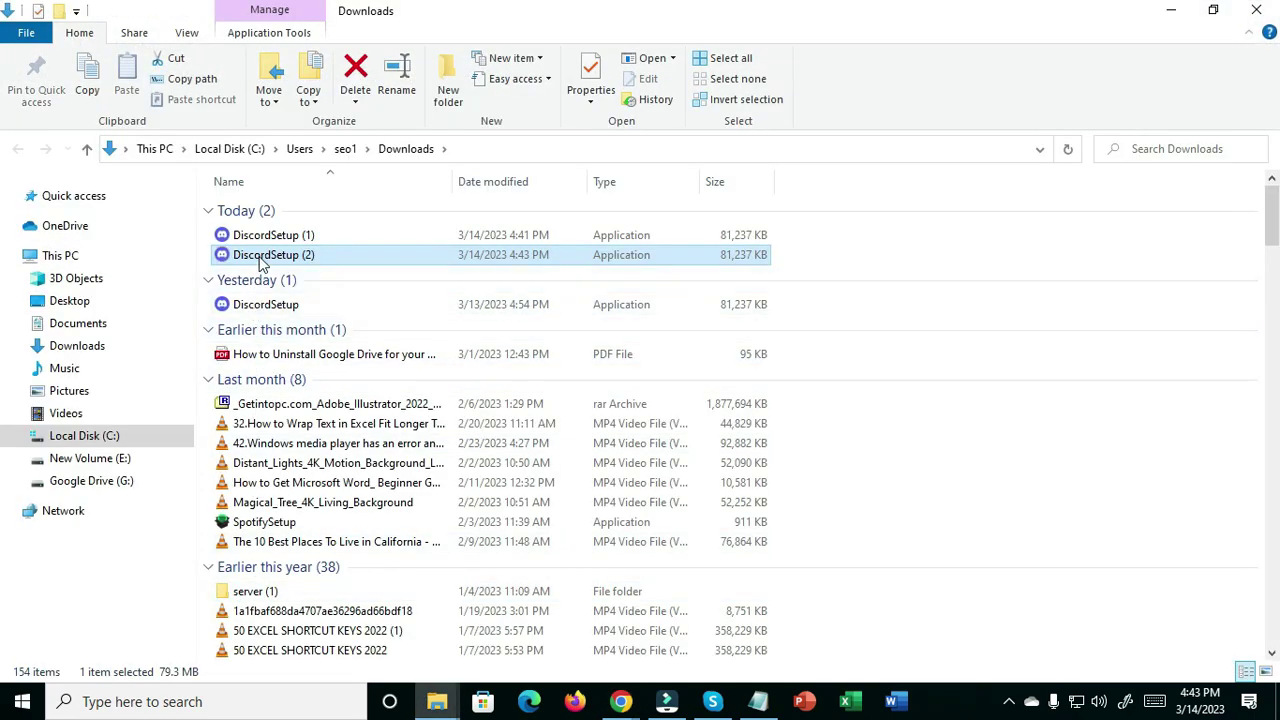
double_click(262, 258)
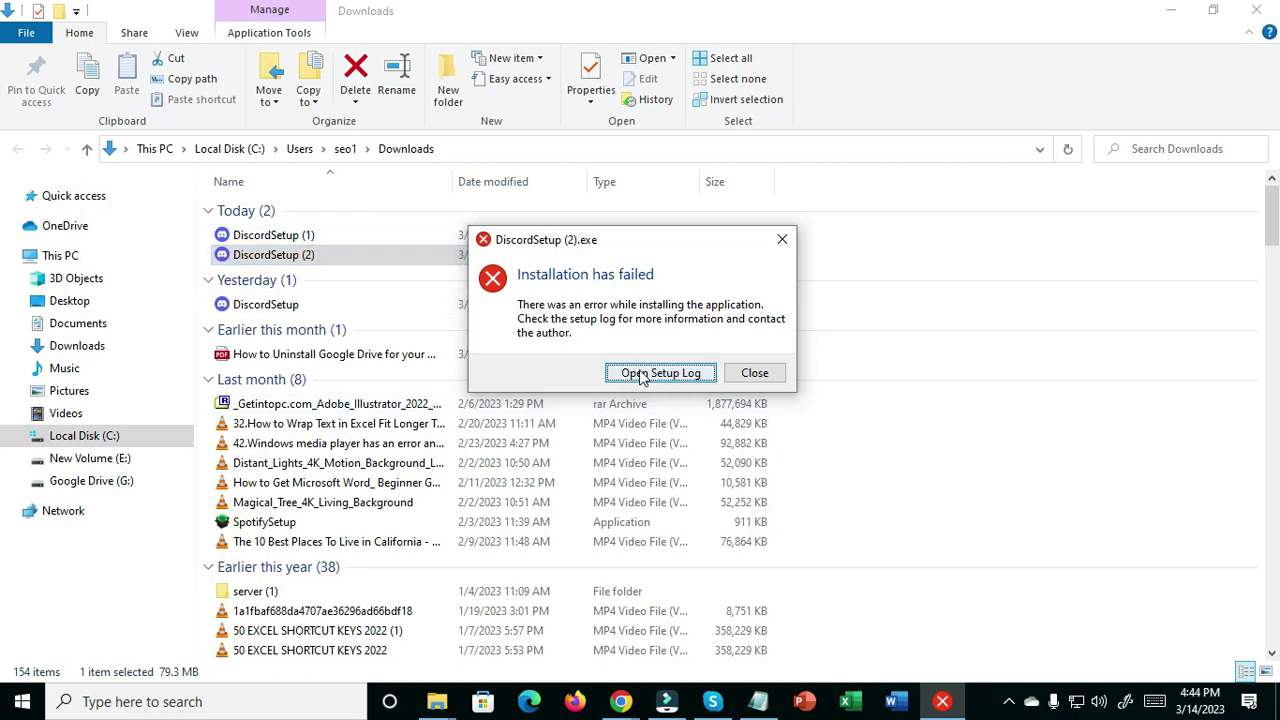
left_click(753, 374)
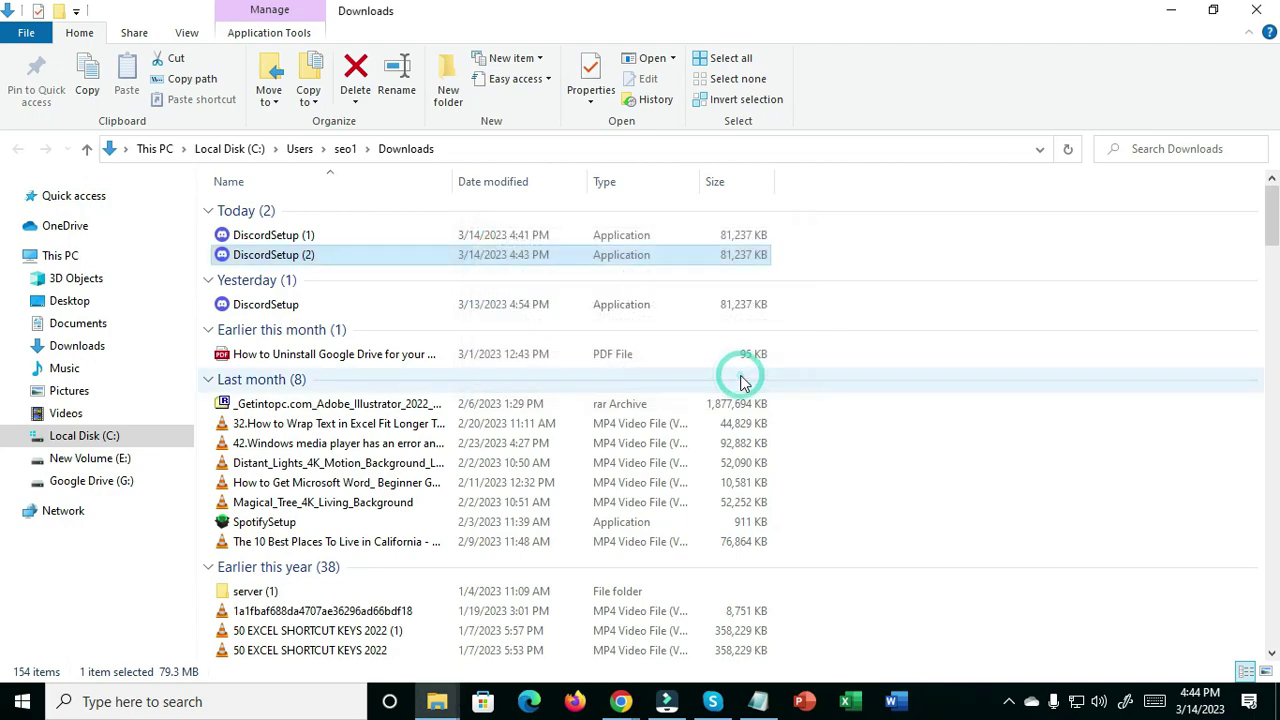
left_click(1168, 11)
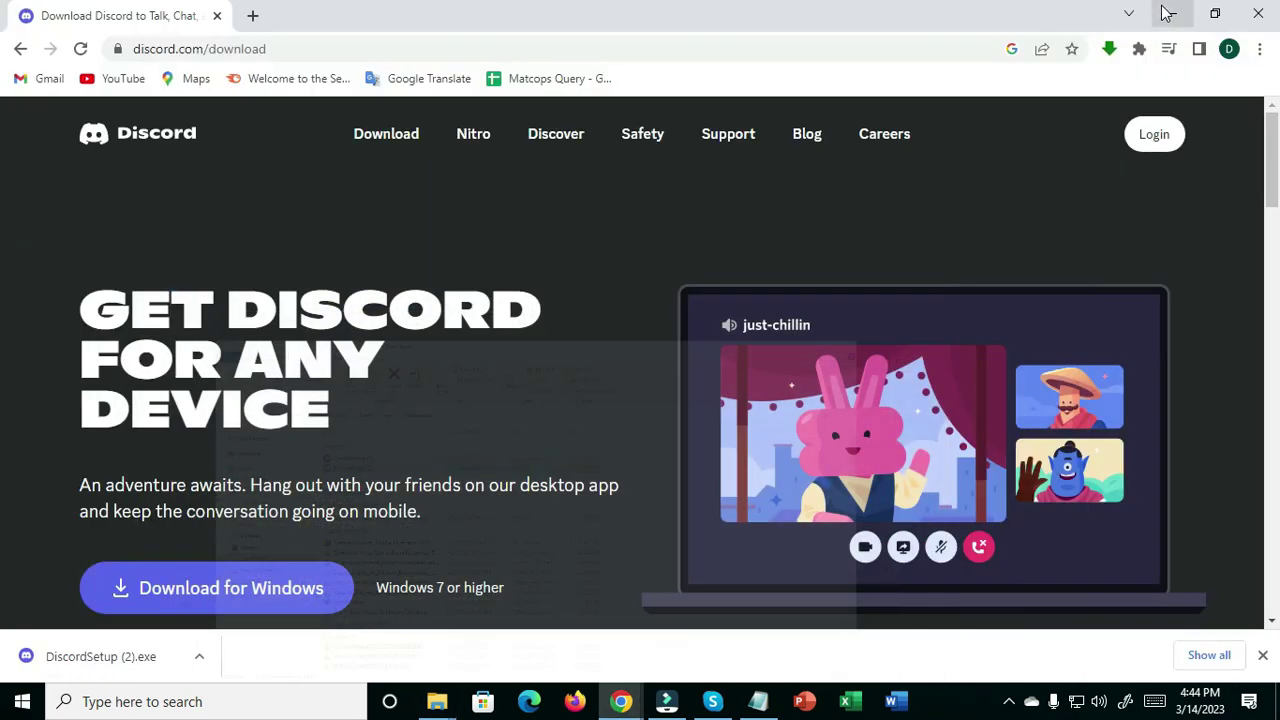
Search the web for "7 zip" in a new browser tab and open the official 7-Zip download page
left_click(252, 15)
left_click(232, 50)
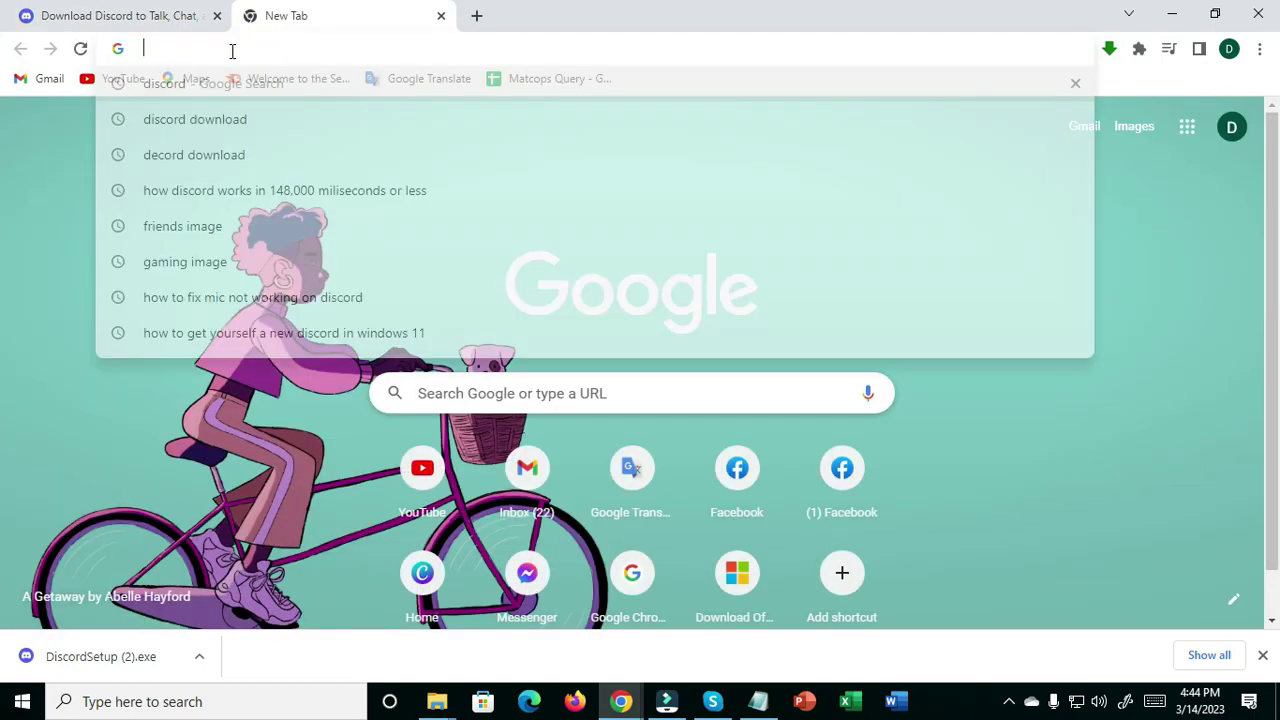
type("7")
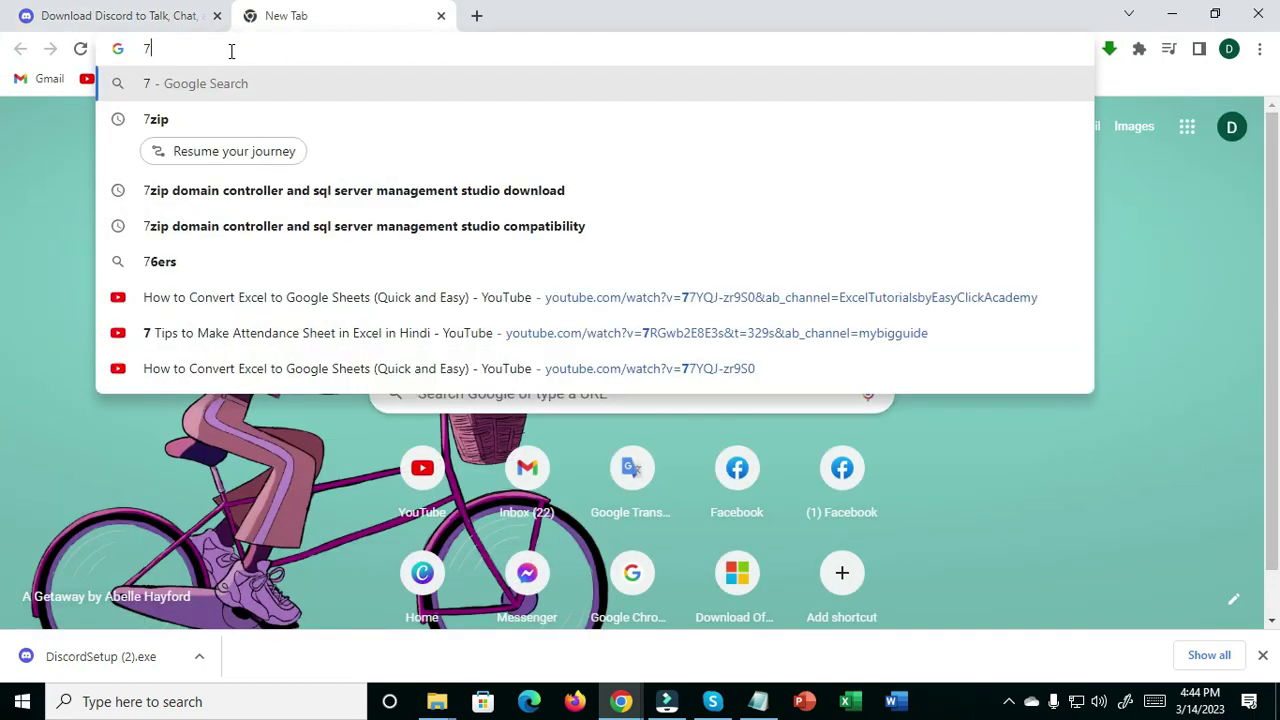
type(" zip")
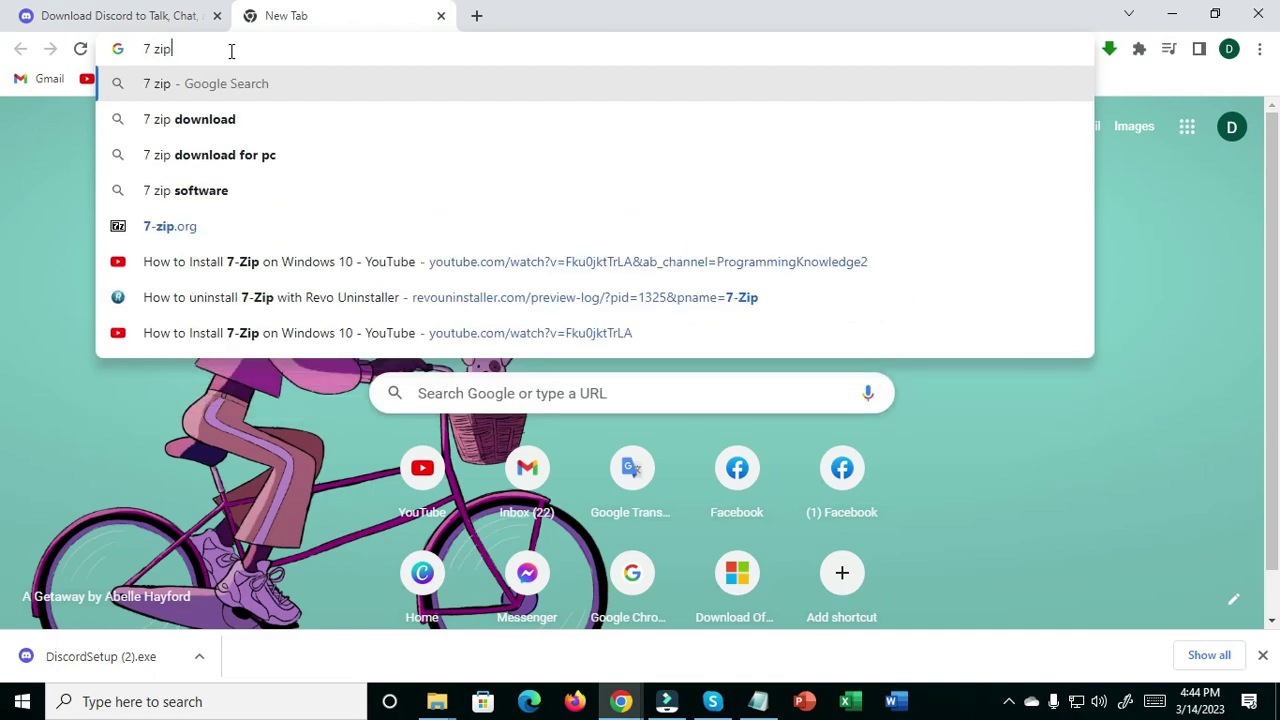
key("Return")
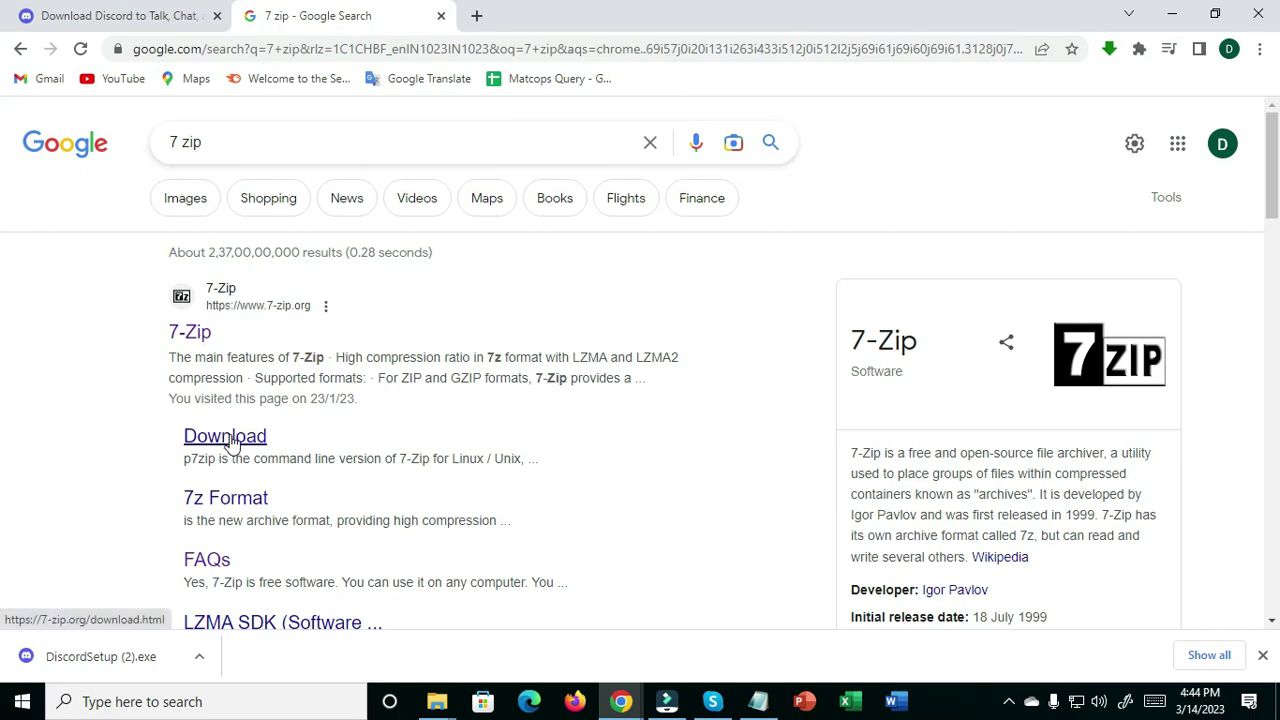
left_click(229, 440)
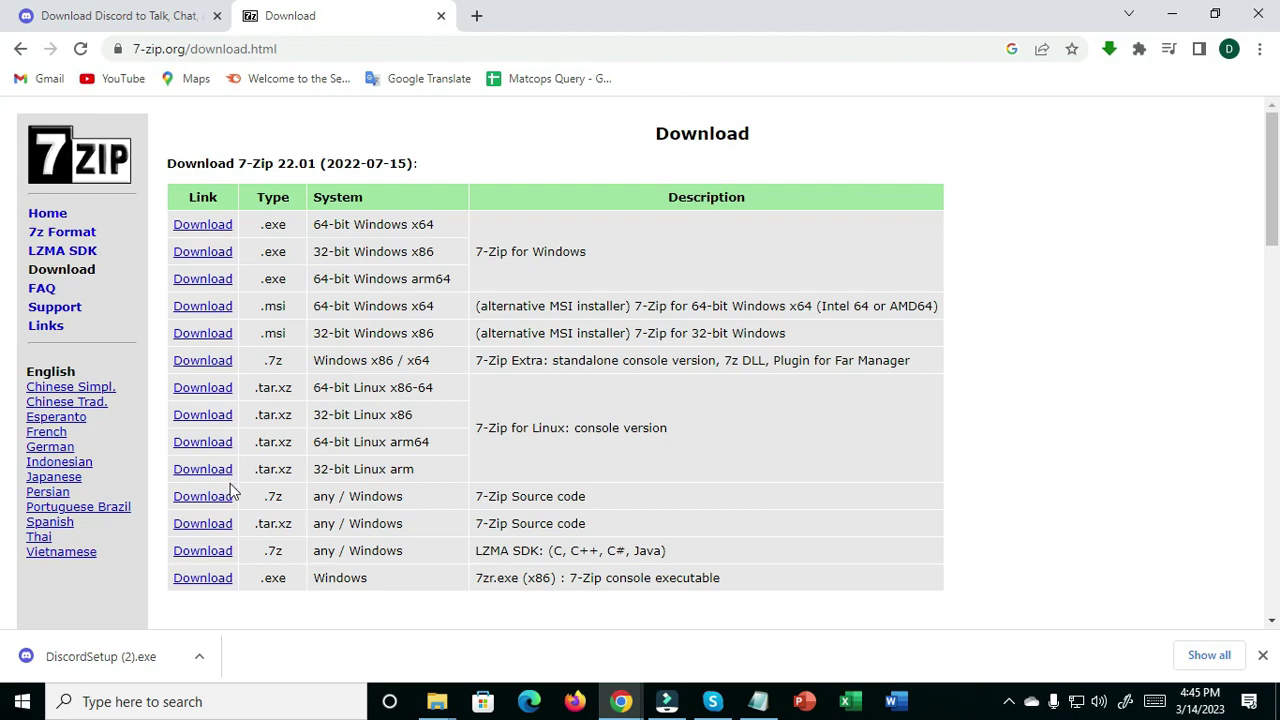
Check the computer's system type in the properties of This PC, then return to the 7-Zip download page
left_click(205, 703)
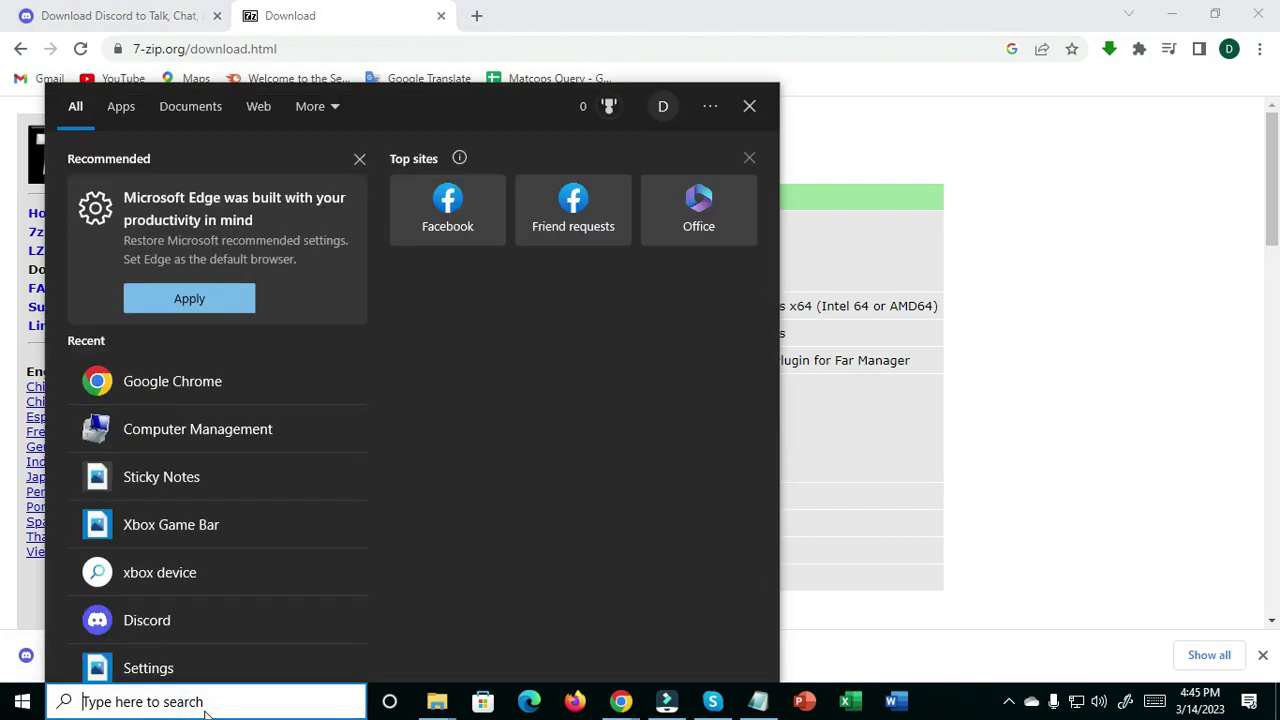
type("this")
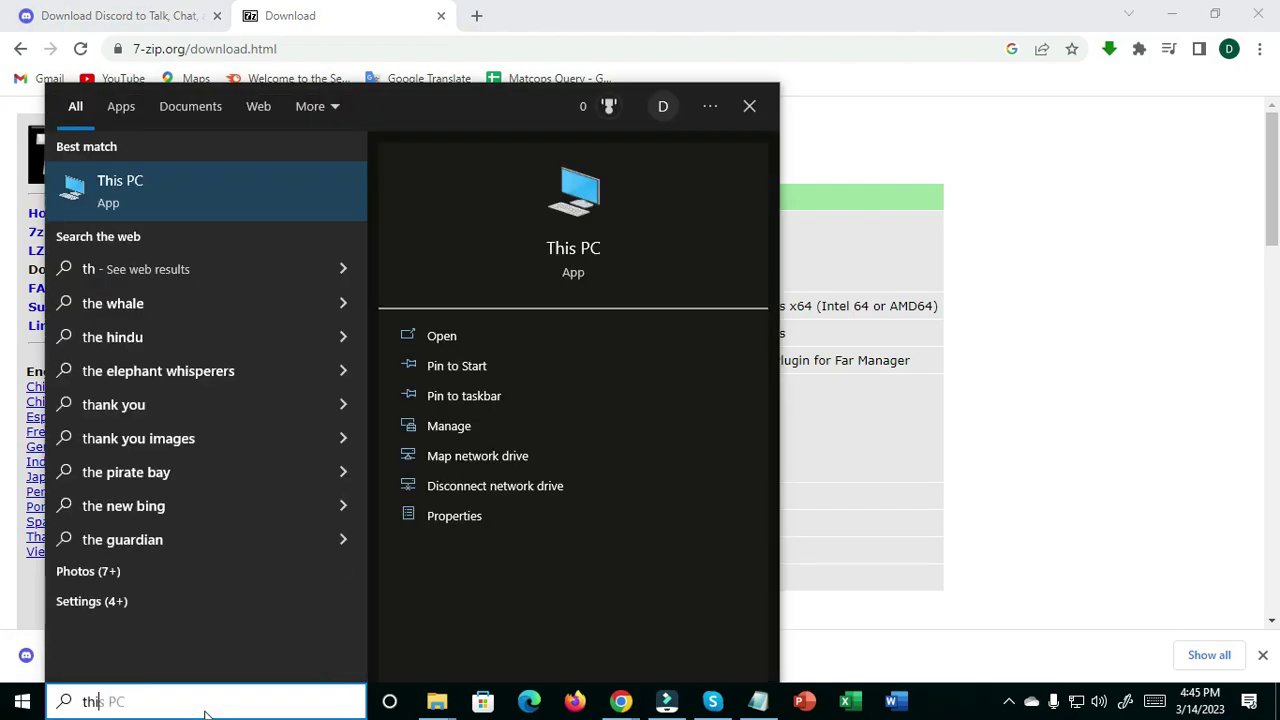
type(" pc")
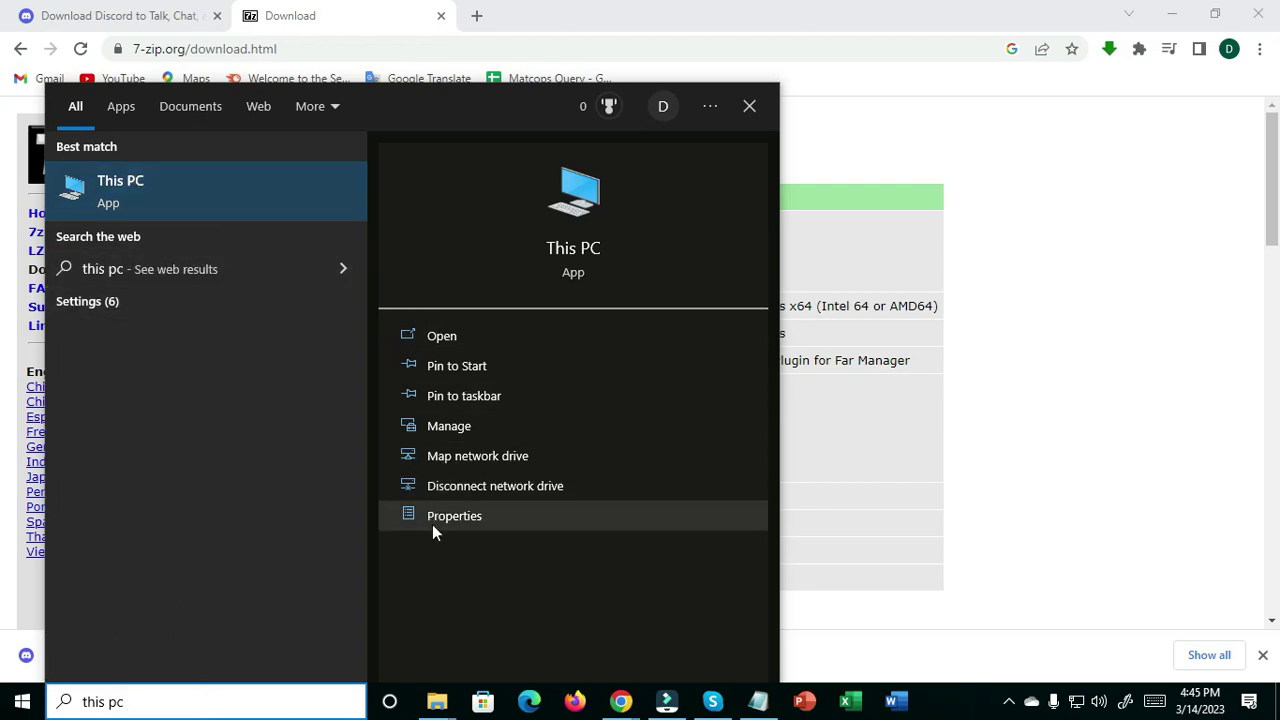
left_click(462, 518)
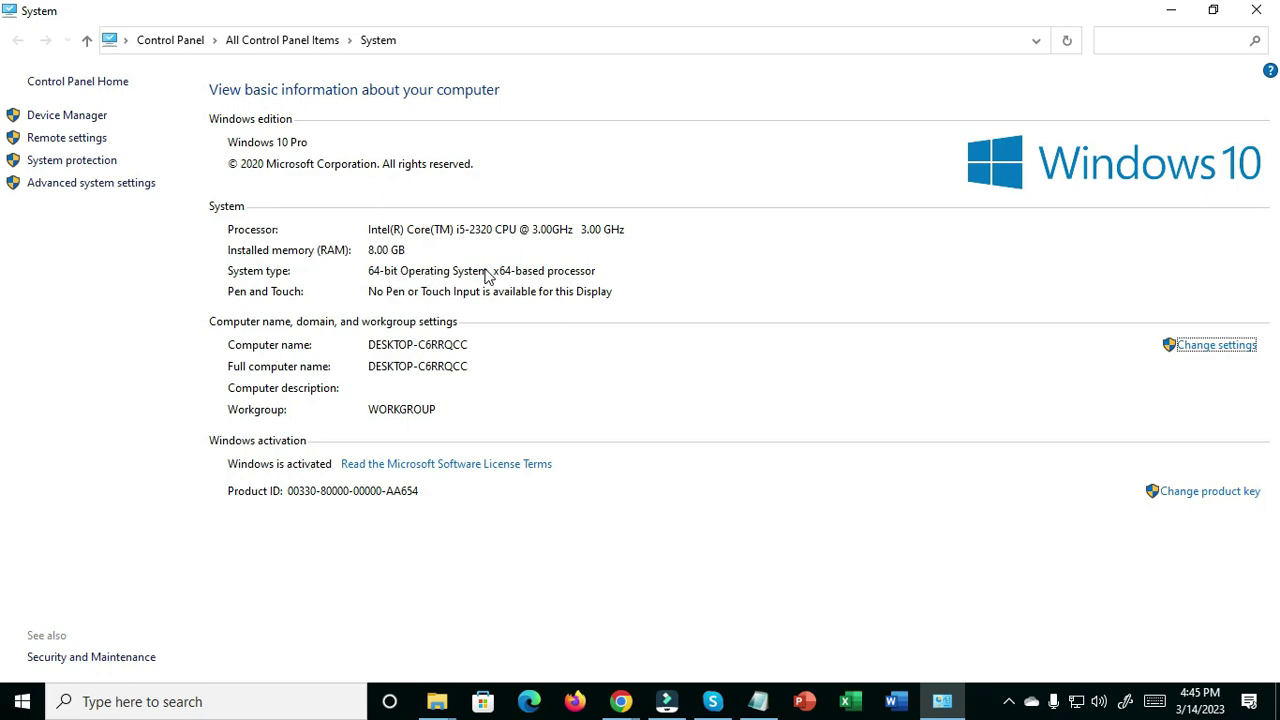
left_click(1168, 12)
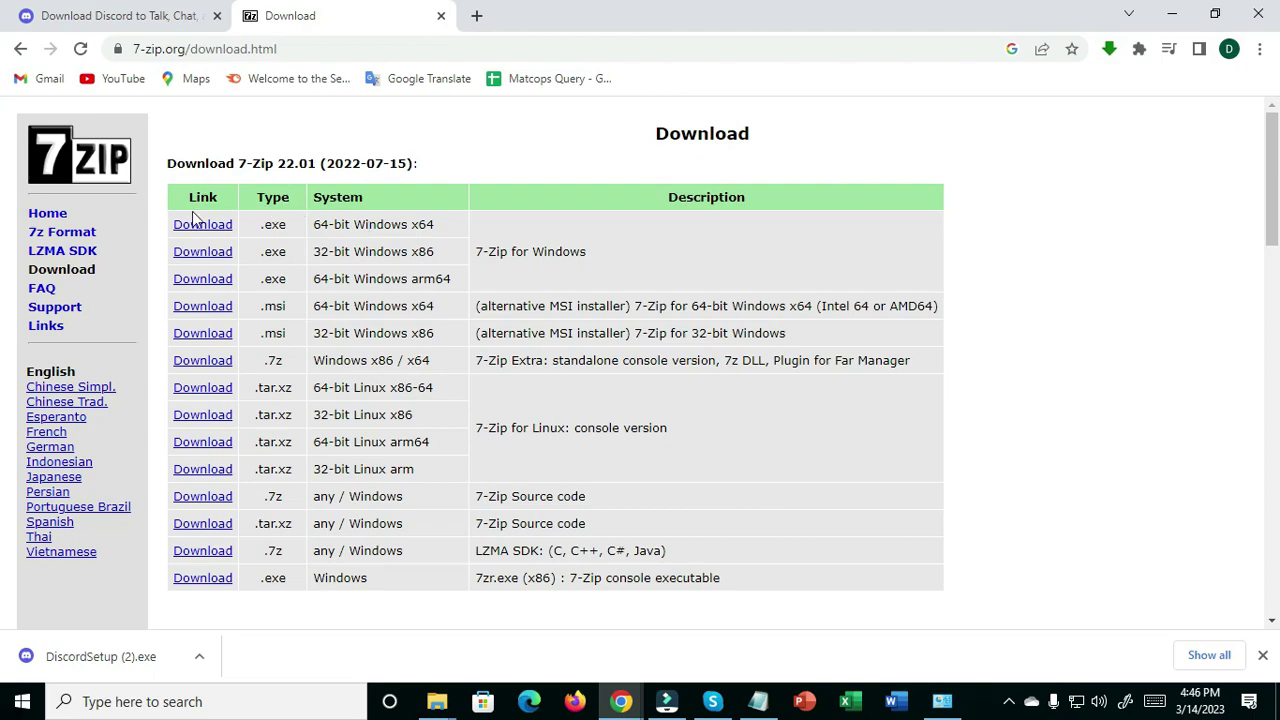
Download the 7-Zip .exe installer for 64-bit Windows x64
left_click(315, 225)
left_click_drag(378, 224, 434, 225)
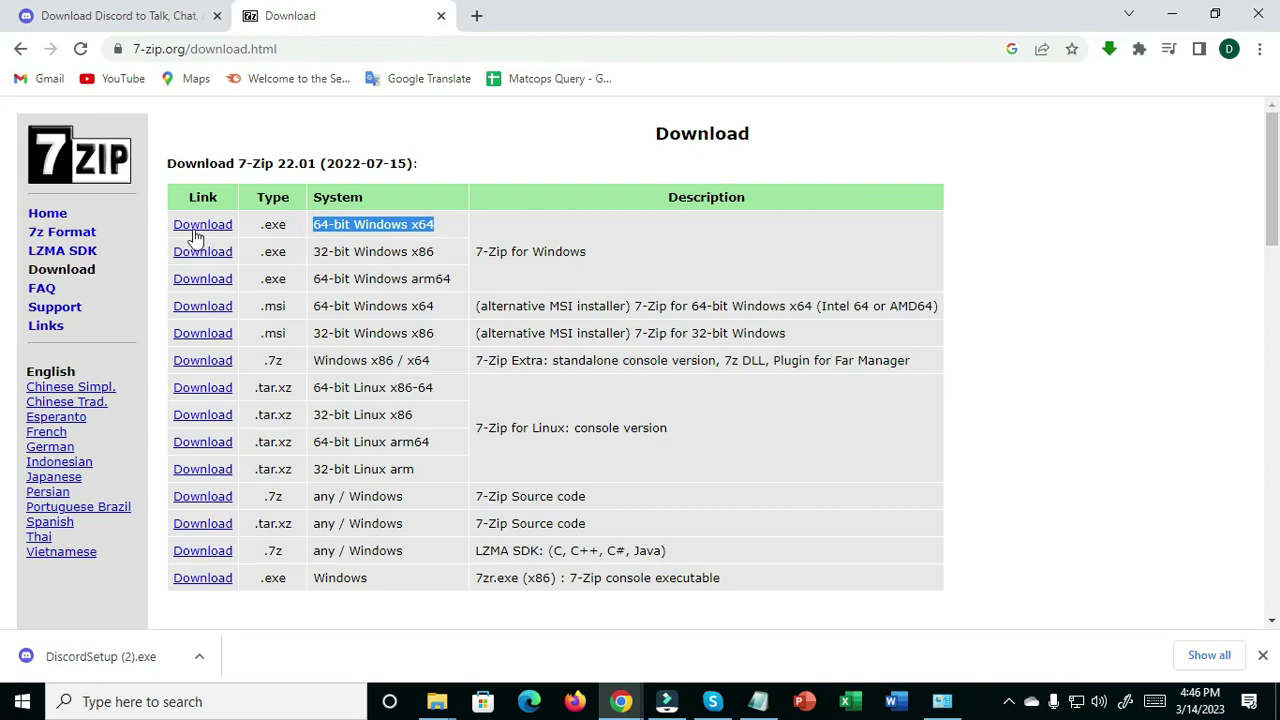
left_click(186, 230)
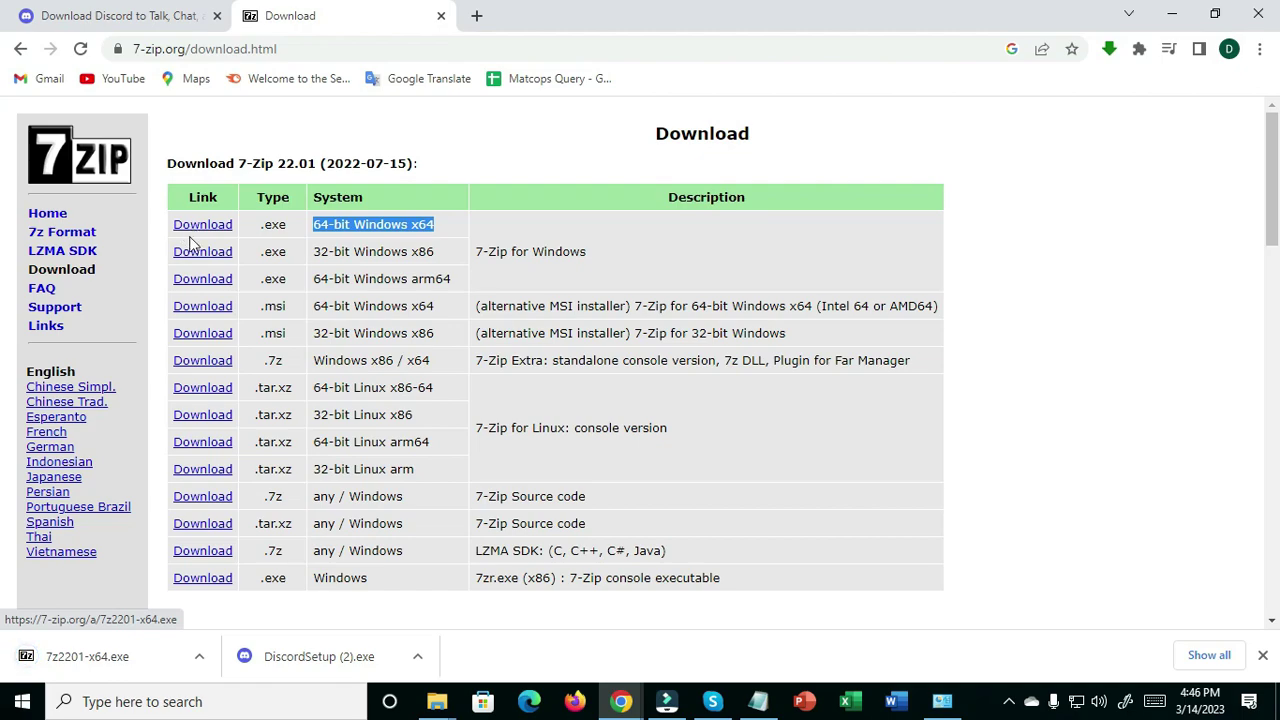
Show the downloaded 7-Zip installer in its folder and move 7z2201-x64 and DiscordSetup (2) from Downloads to the desktop
left_click(200, 657)
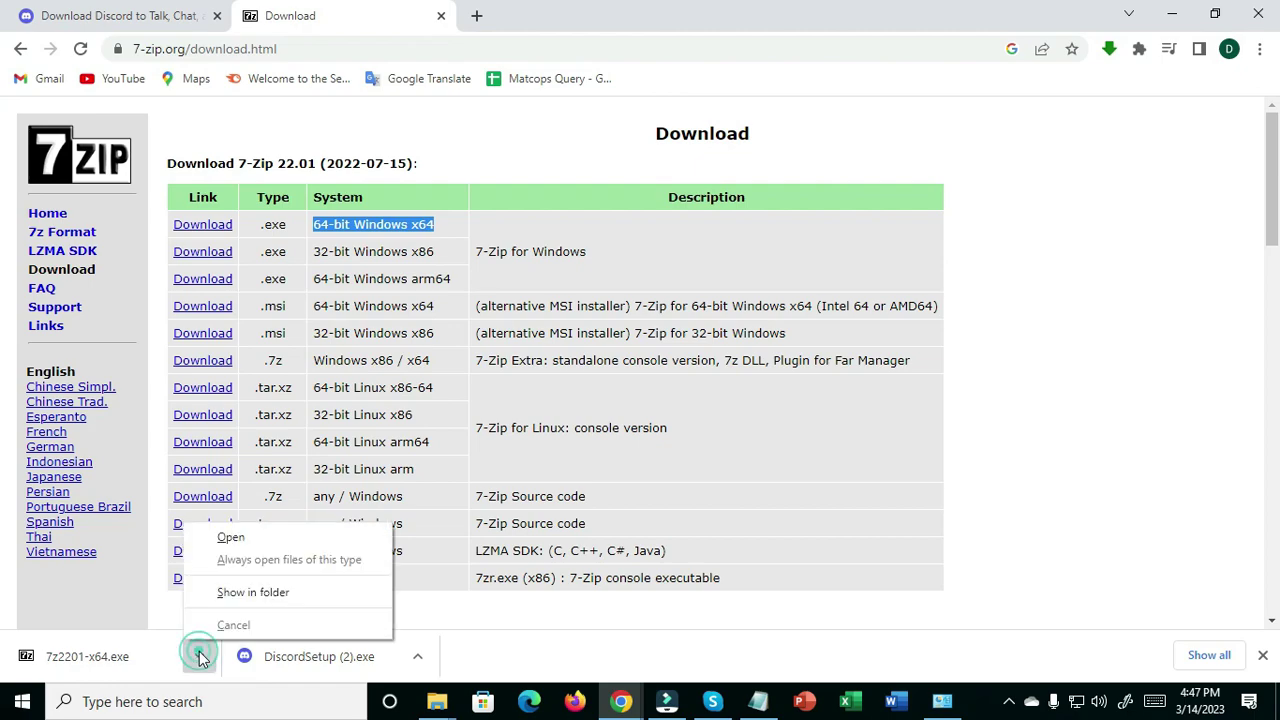
left_click(229, 598)
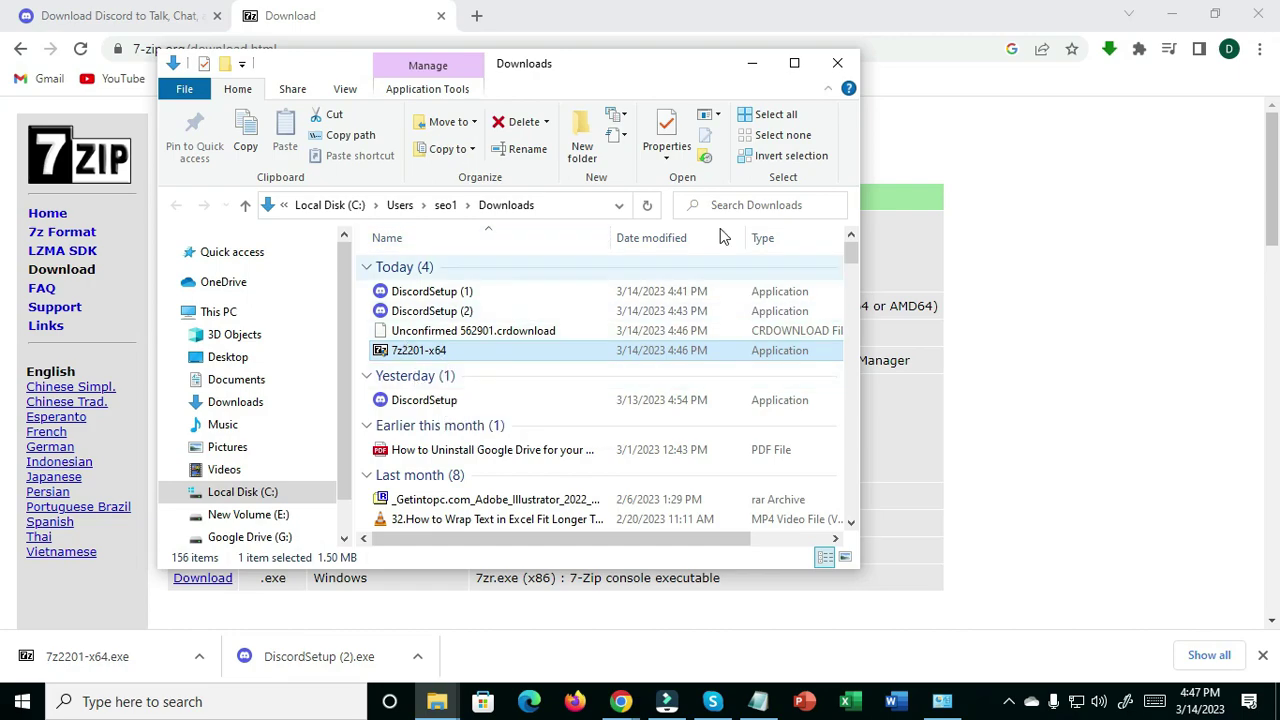
left_click(1173, 20)
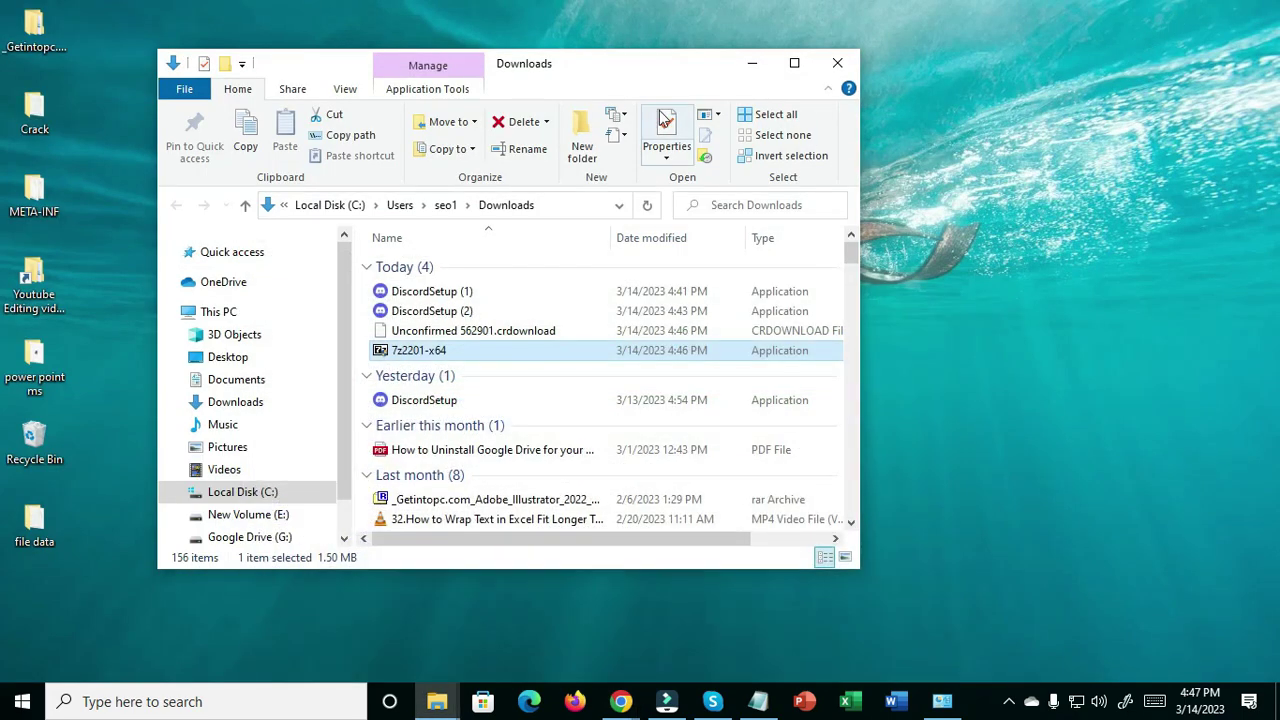
left_click_drag(642, 65, 959, 62)
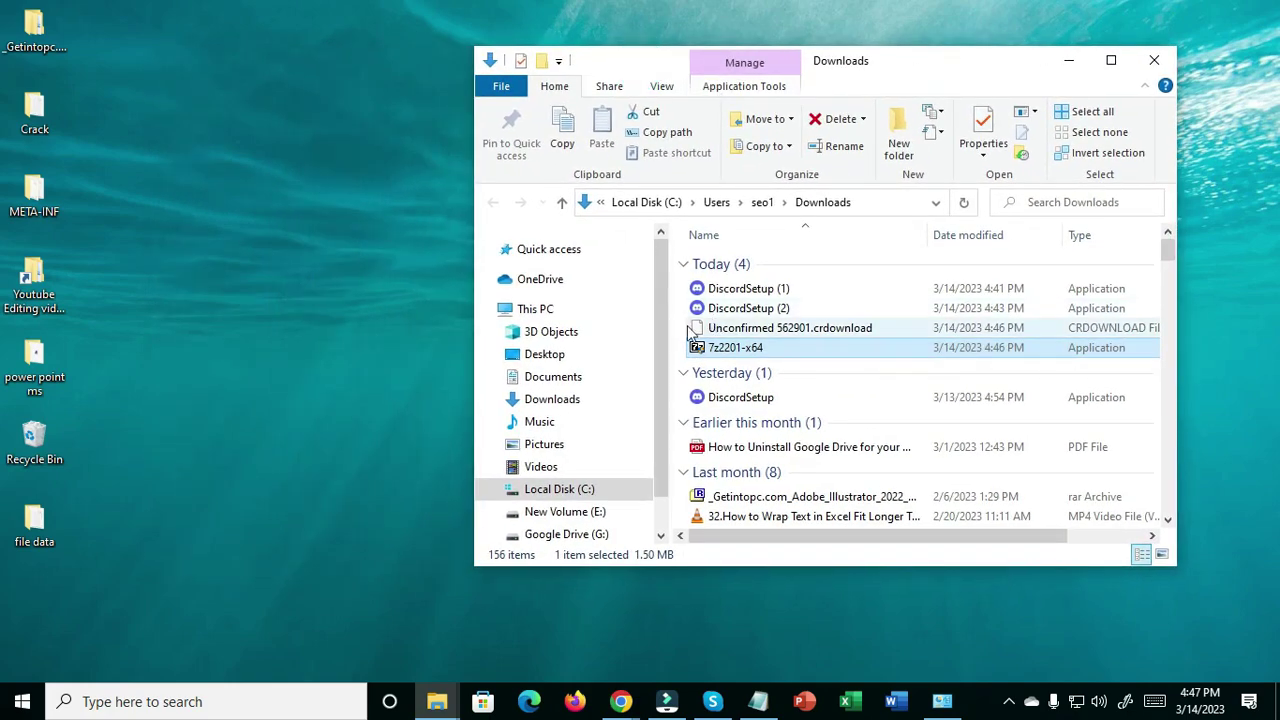
left_click_drag(720, 347, 263, 407)
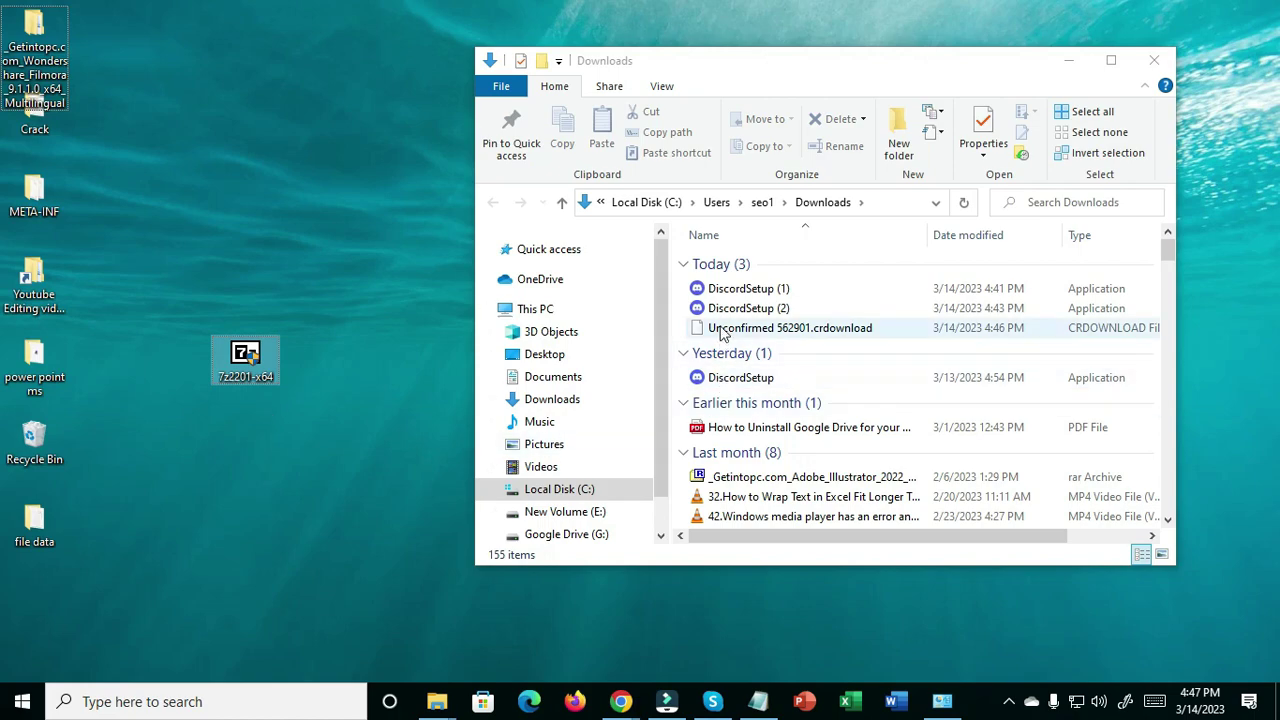
left_click_drag(714, 308, 243, 441)
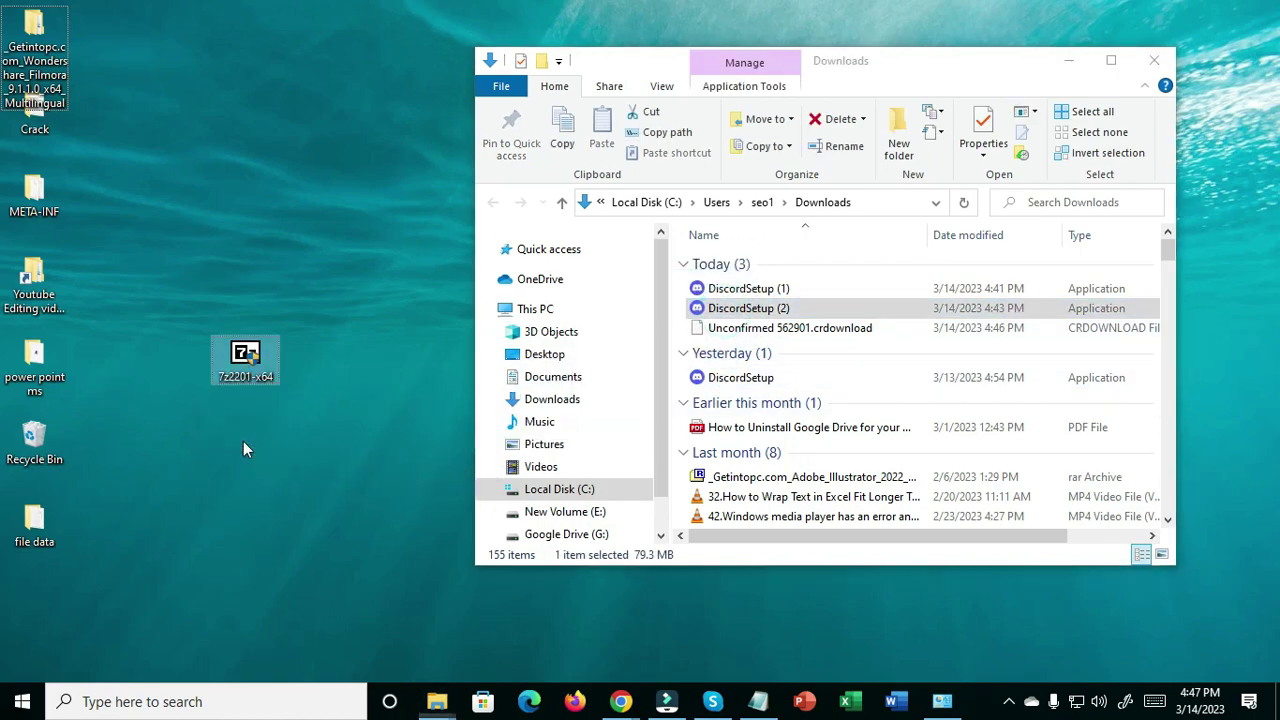
left_click(1068, 60)
Run 7z2201-x64 from the desktop, install 7-Zip into C:\Program Files\7-Zip\, and close the setup
double_click(245, 358)
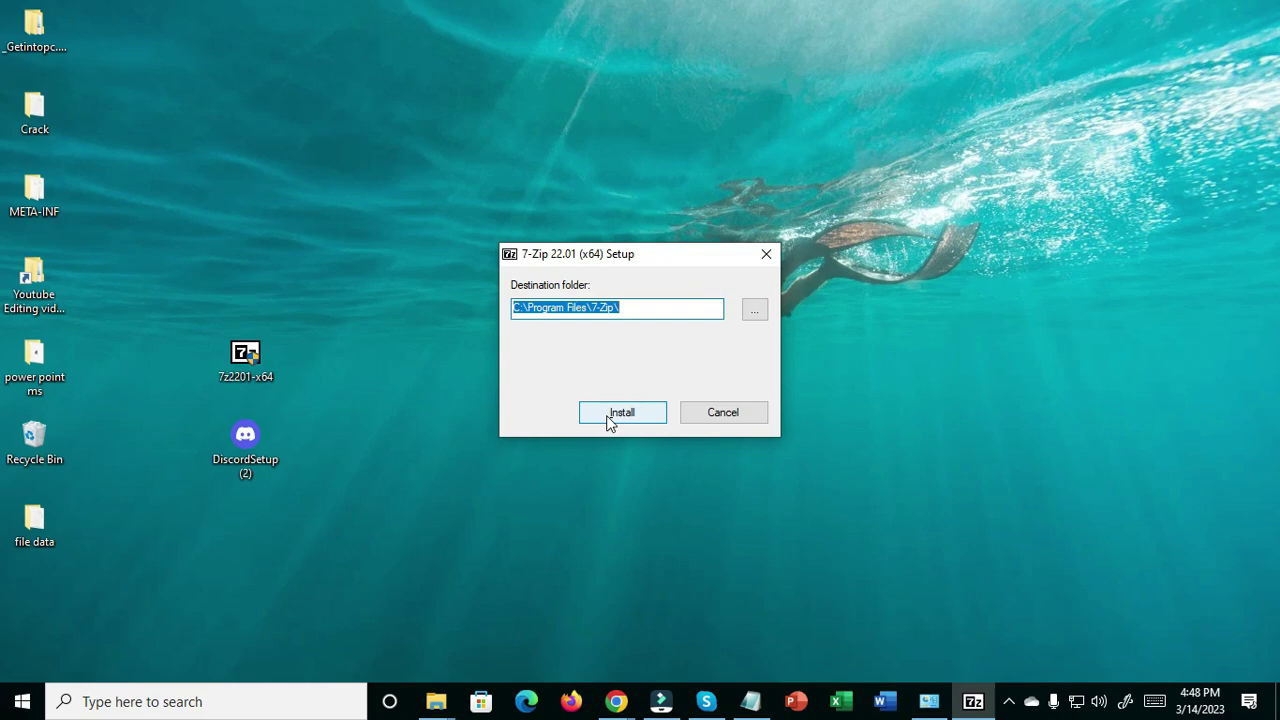
left_click(616, 413)
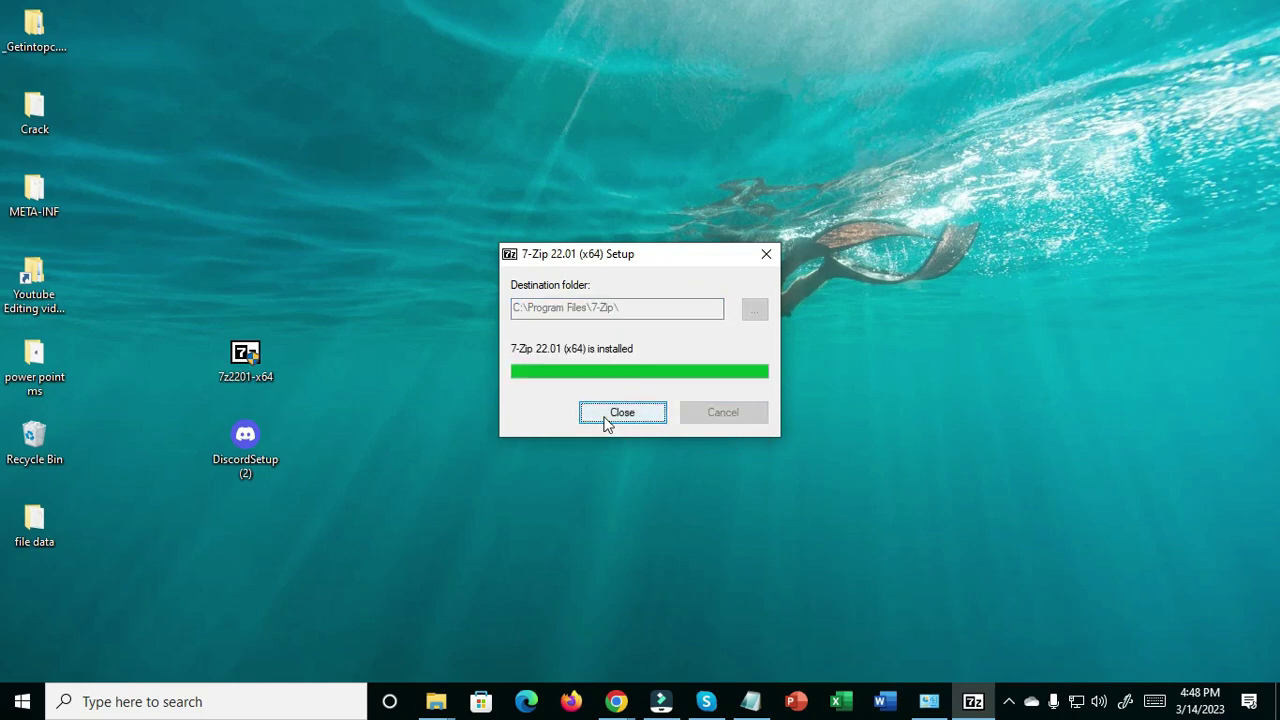
left_click(614, 414)
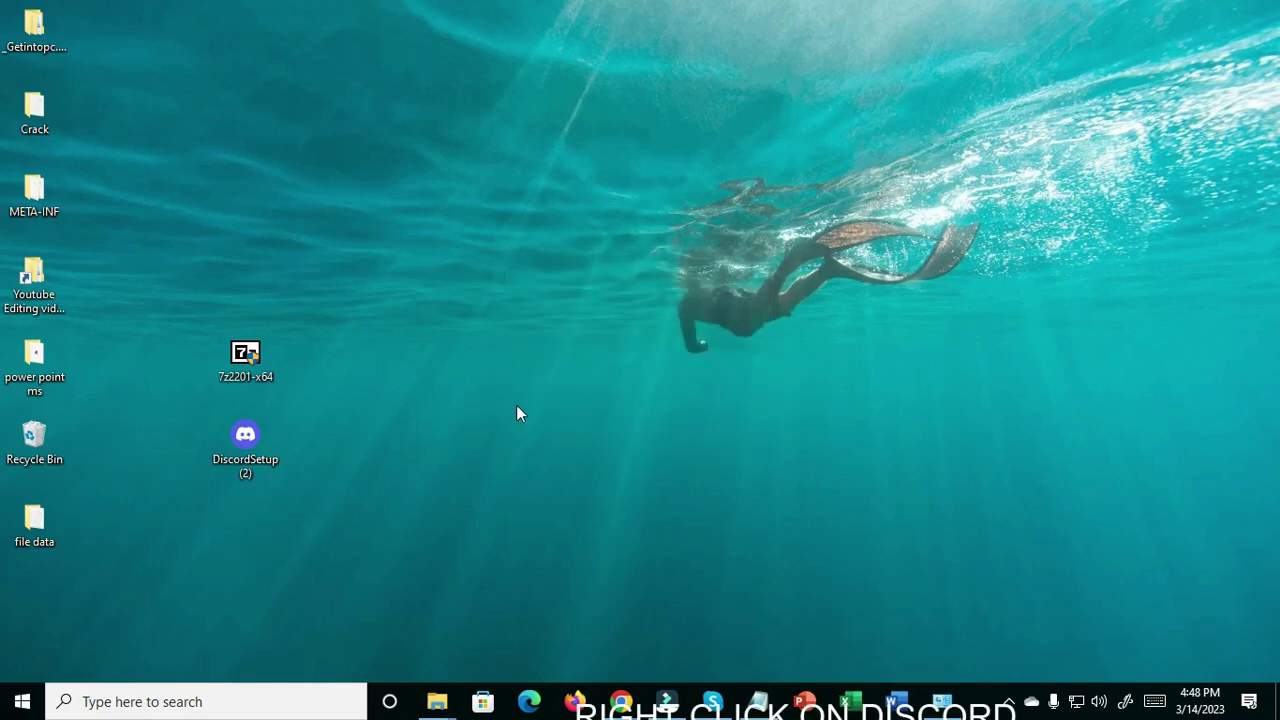
Extract DiscordSetup (2) with 7-Zip into its own DiscordSetup (2) folder and place that folder above the 7z2201-x64 installer on the desktop
right_click(260, 442)
left_click(303, 380)
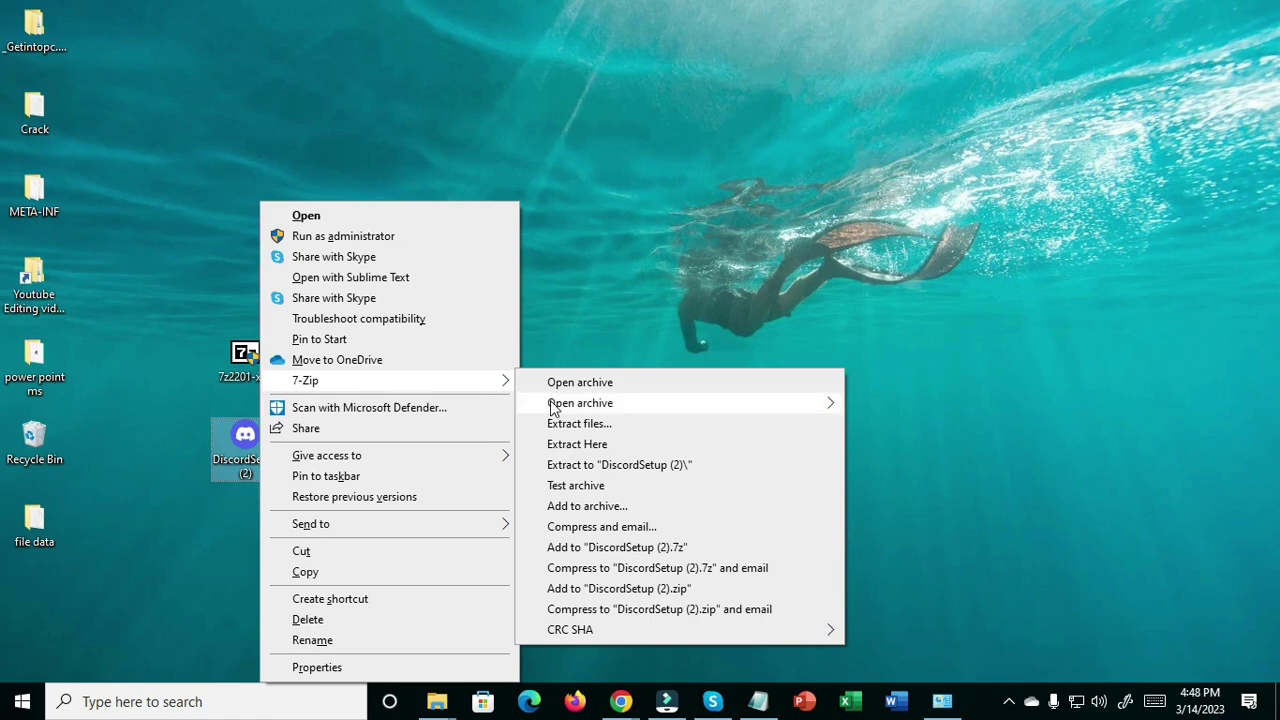
left_click(627, 467)
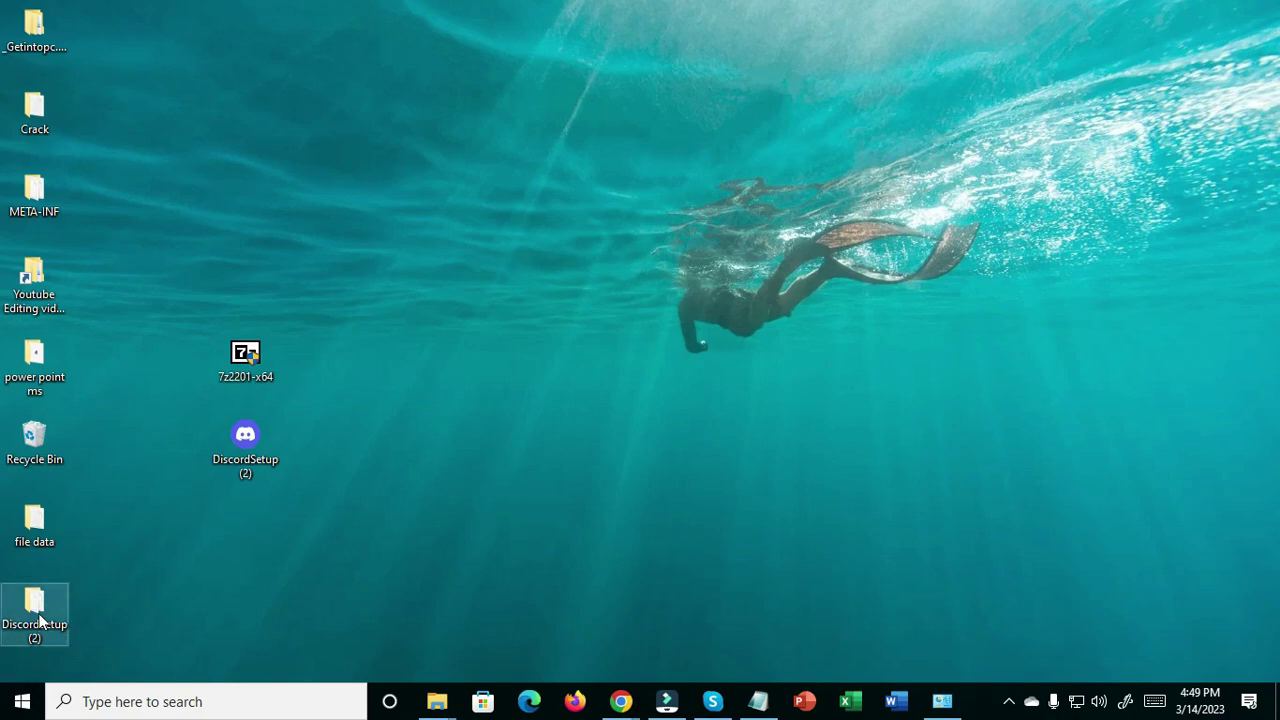
left_click_drag(40, 622, 239, 245)
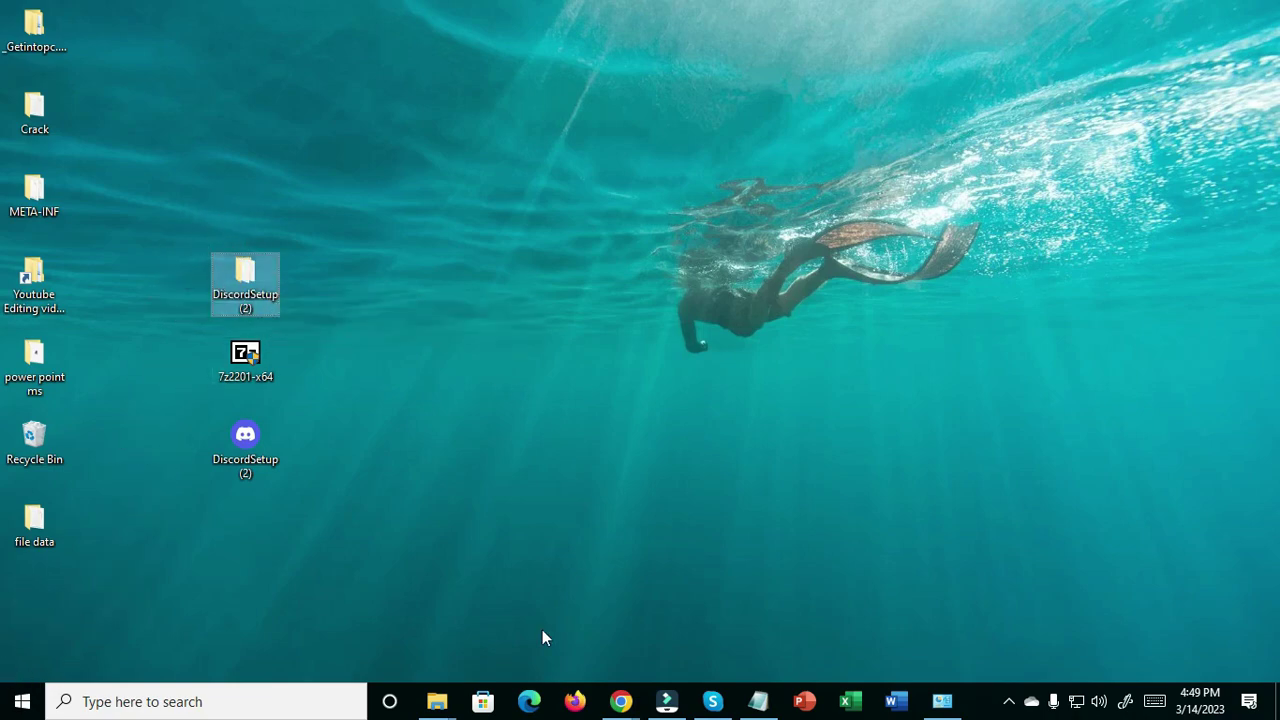
Search Windows for "this pc", open This PC, and maximize its window
left_click(171, 714)
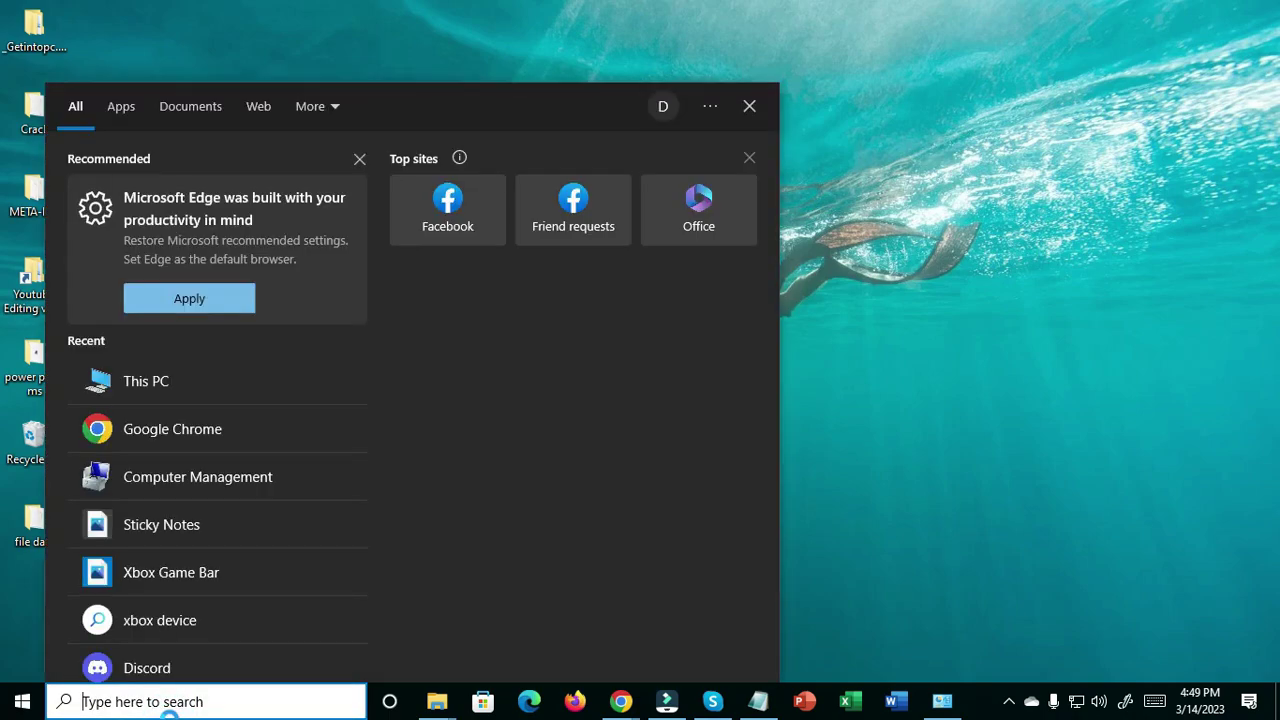
type("thi")
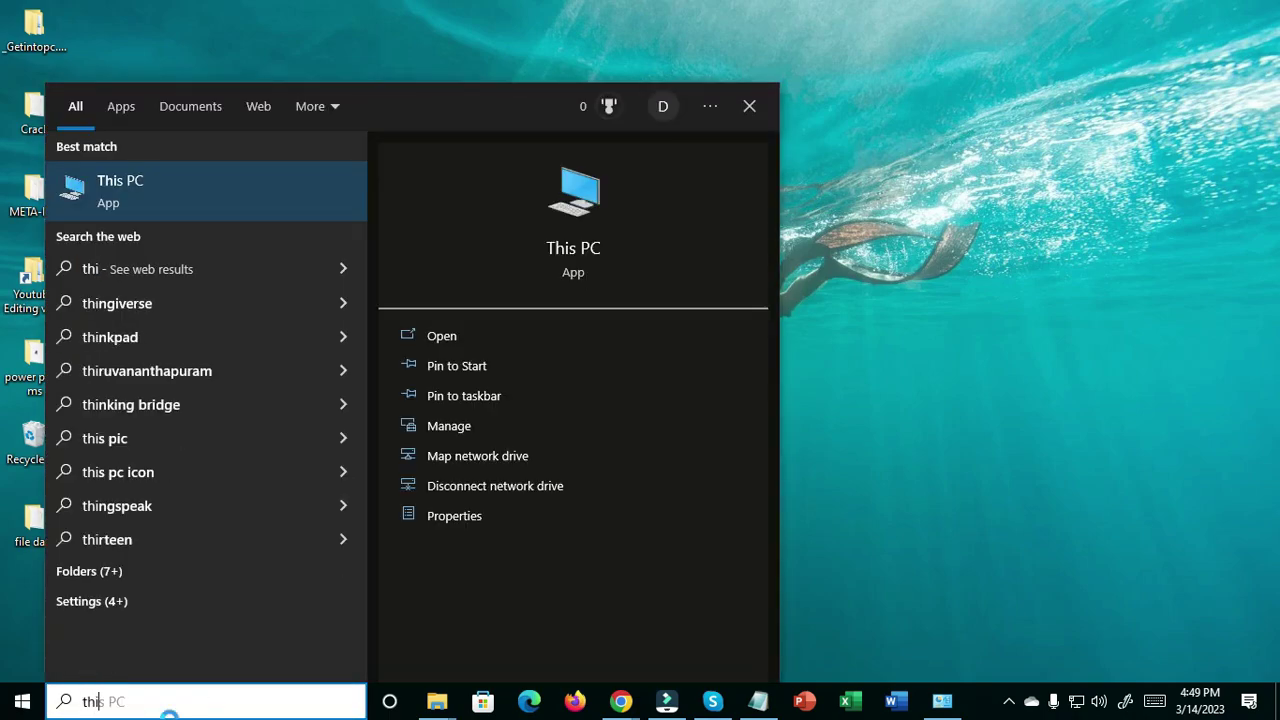
type("s p")
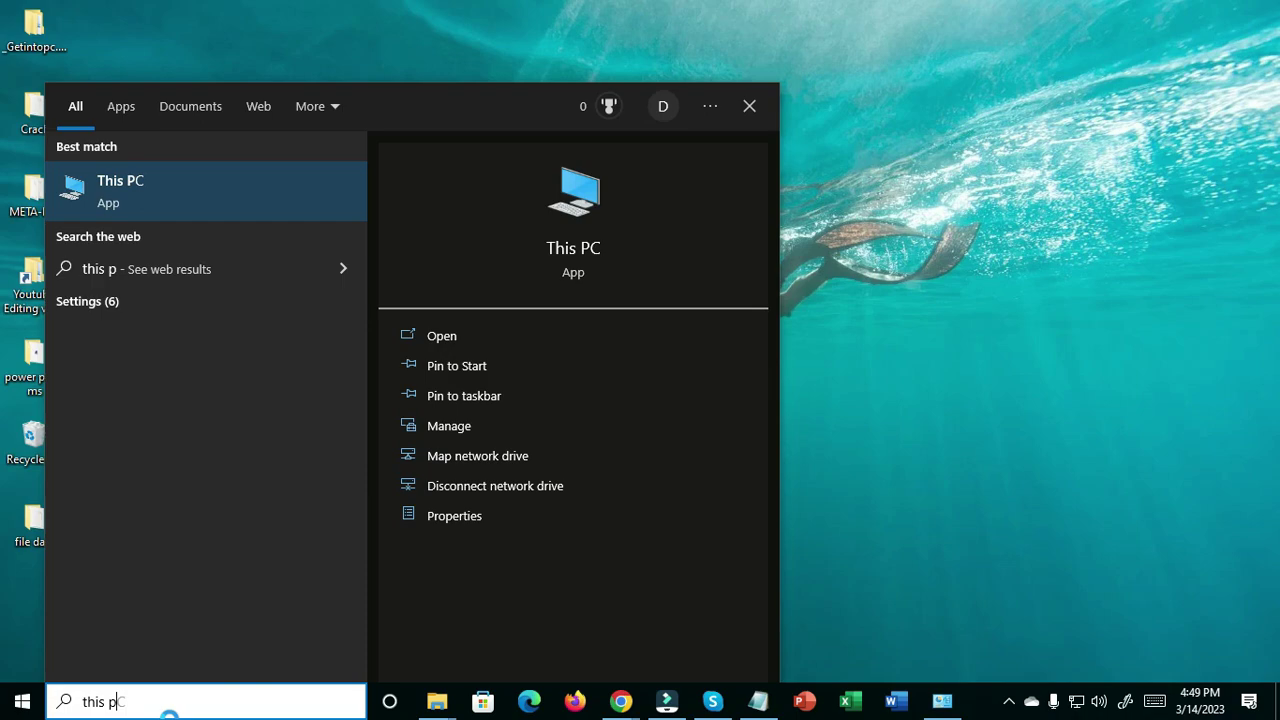
type("c")
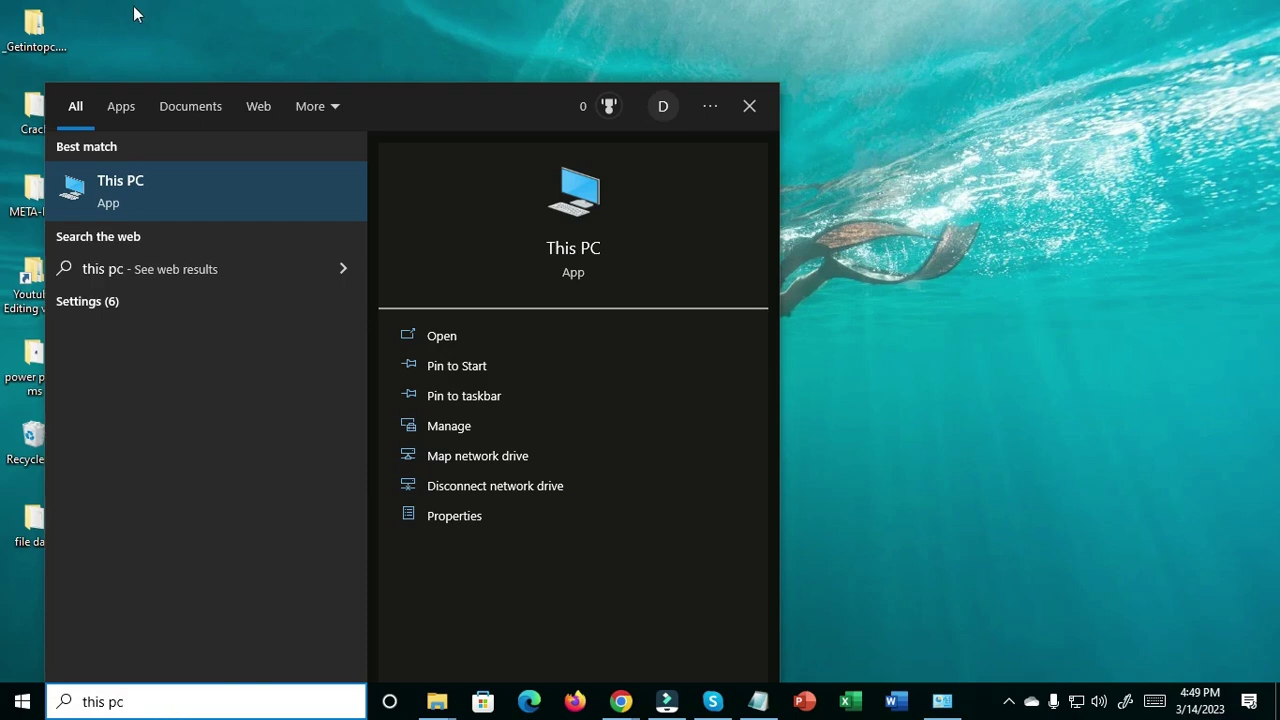
left_click(135, 198)
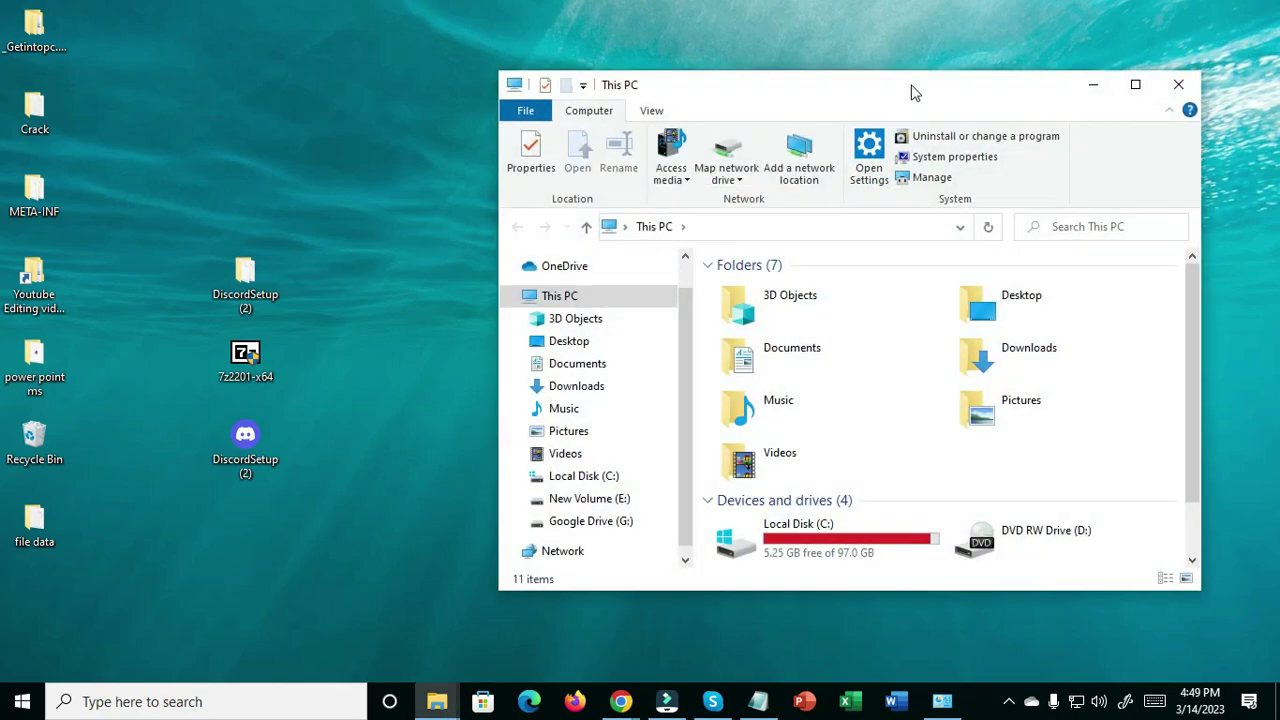
left_click(1135, 85)
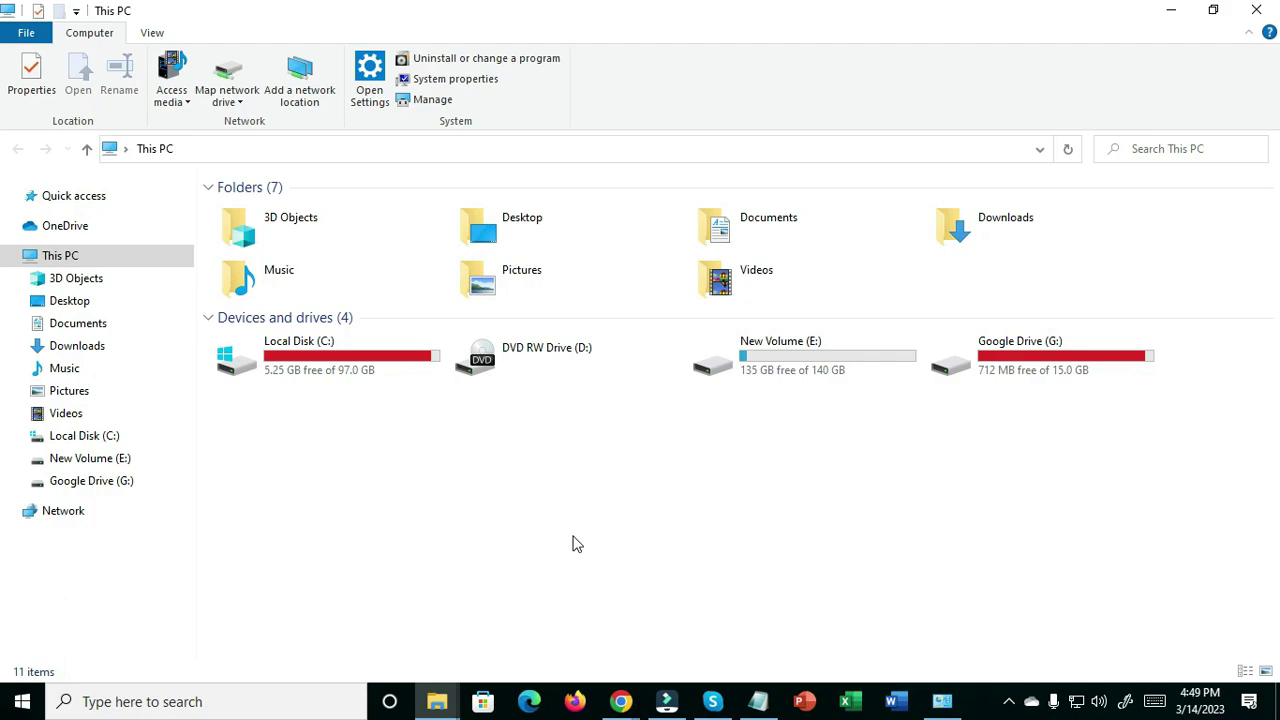
Move the DiscordSetup (2) folder from the desktop into C:\Program Files, granting administrator permission for the move
double_click(378, 378)
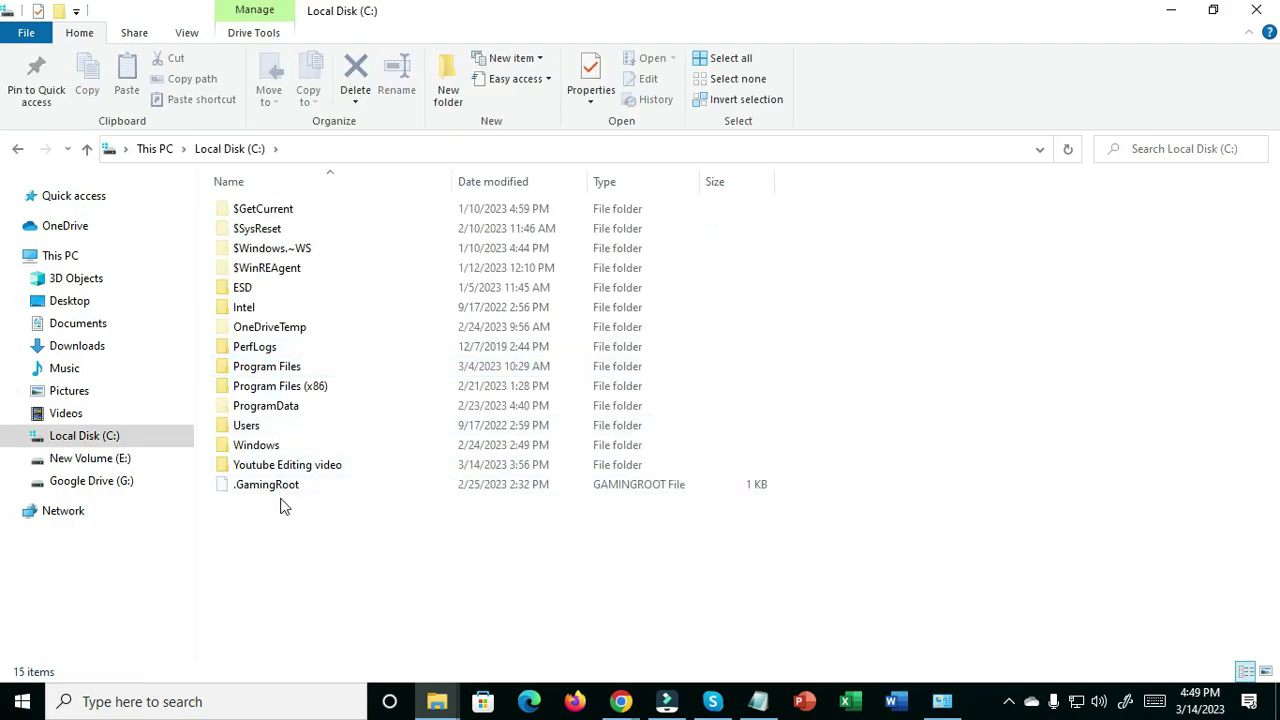
left_click(252, 372)
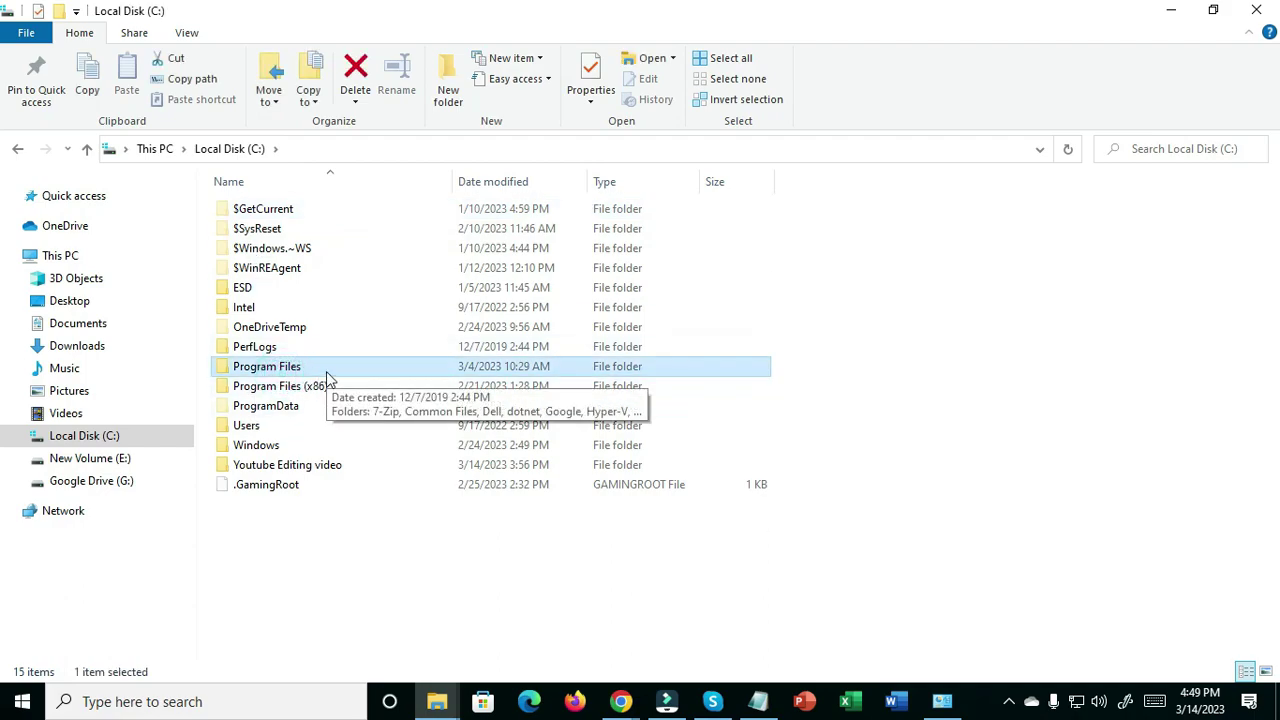
double_click(326, 371)
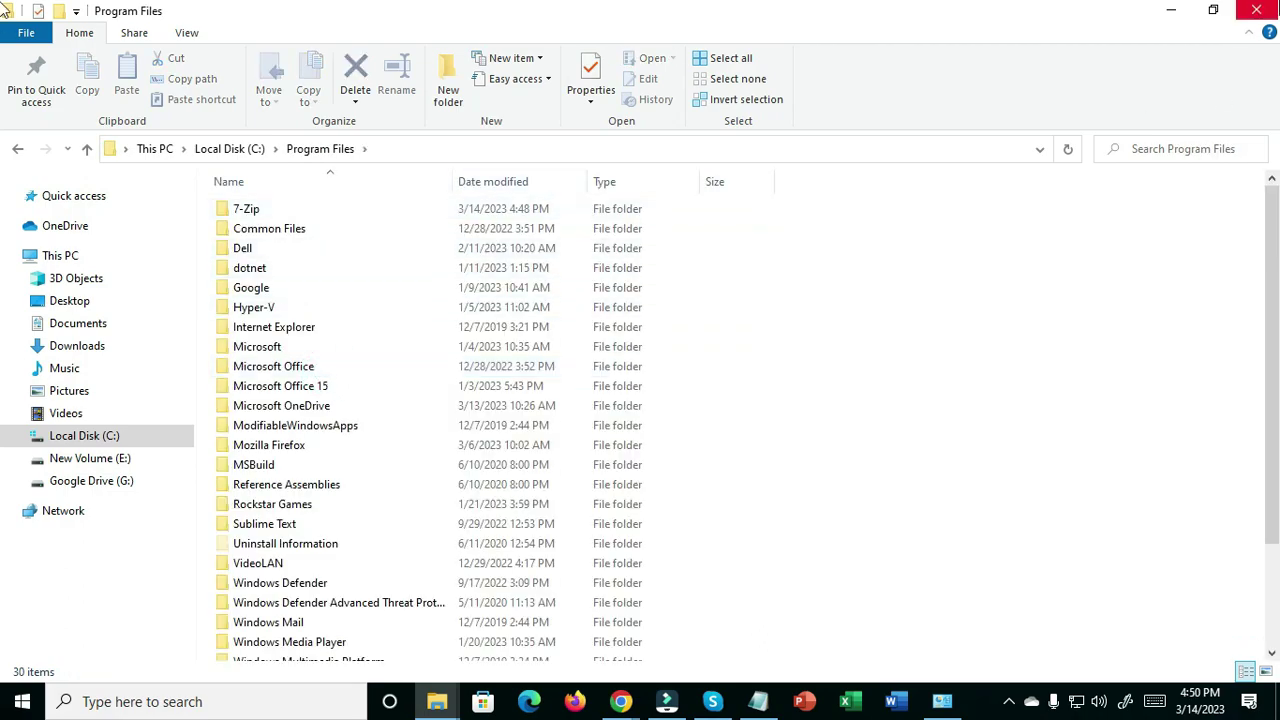
left_click(1213, 10)
left_click_drag(265, 303, 1144, 357)
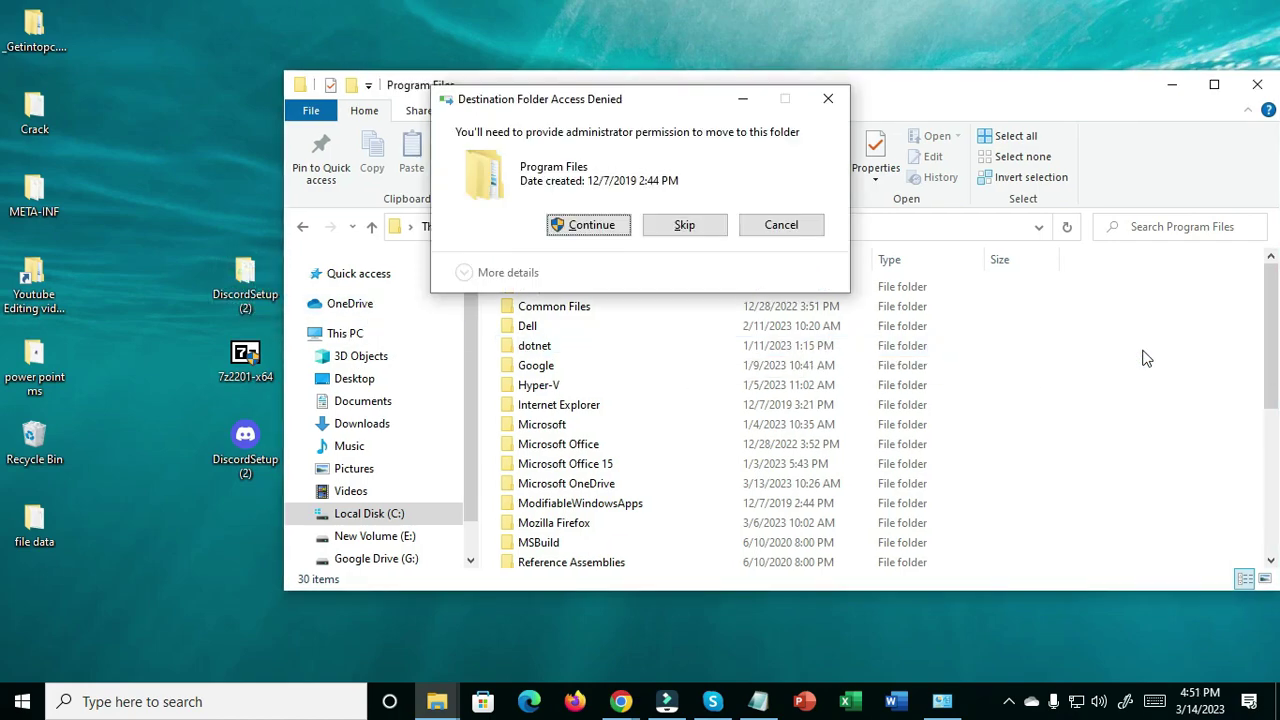
left_click(592, 226)
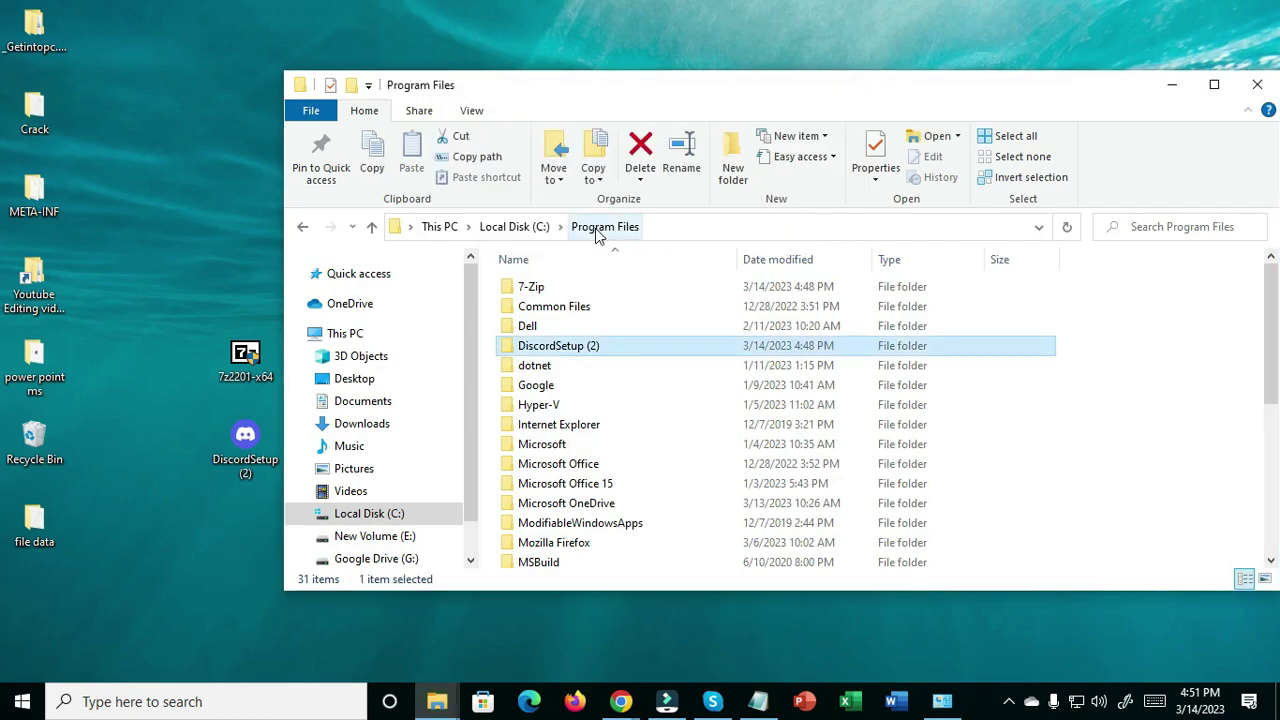
In the DiscordSetup (2) folder in Program Files, extract Discord-1.0.9011-full.nupkg with 7-Zip into its own Discord-1.0.9011-full folder
left_click(1213, 86)
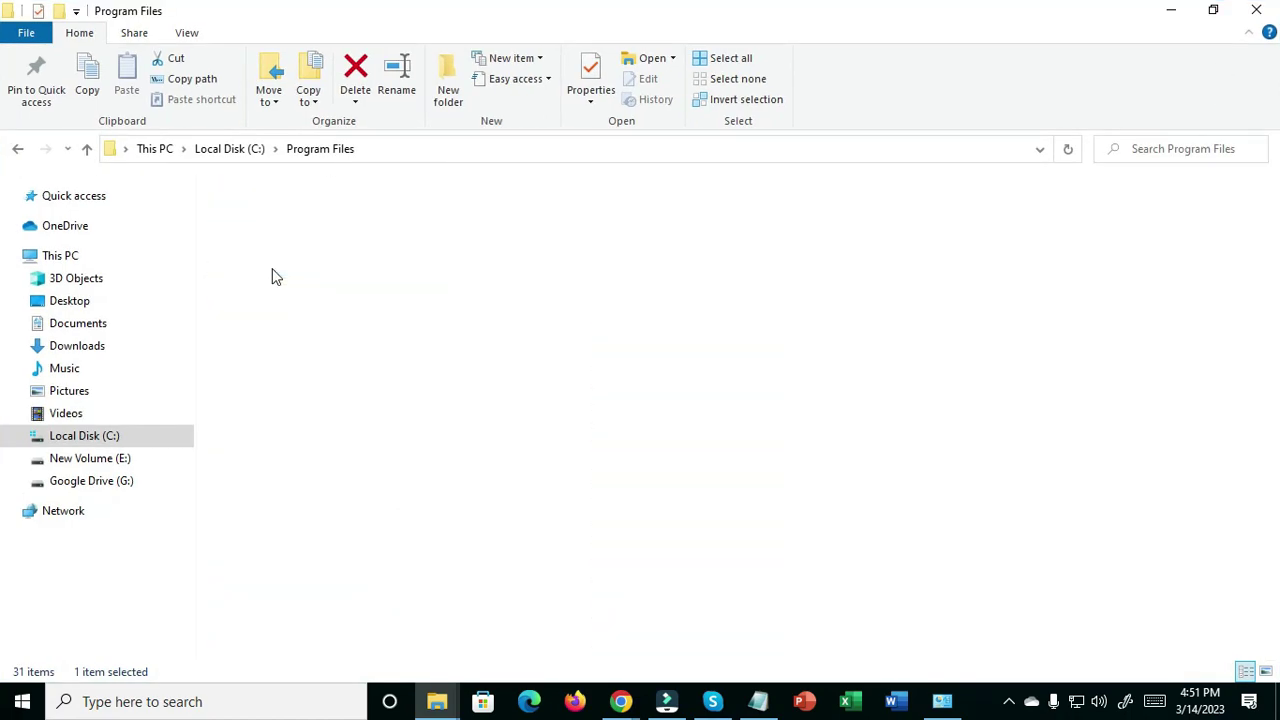
double_click(274, 276)
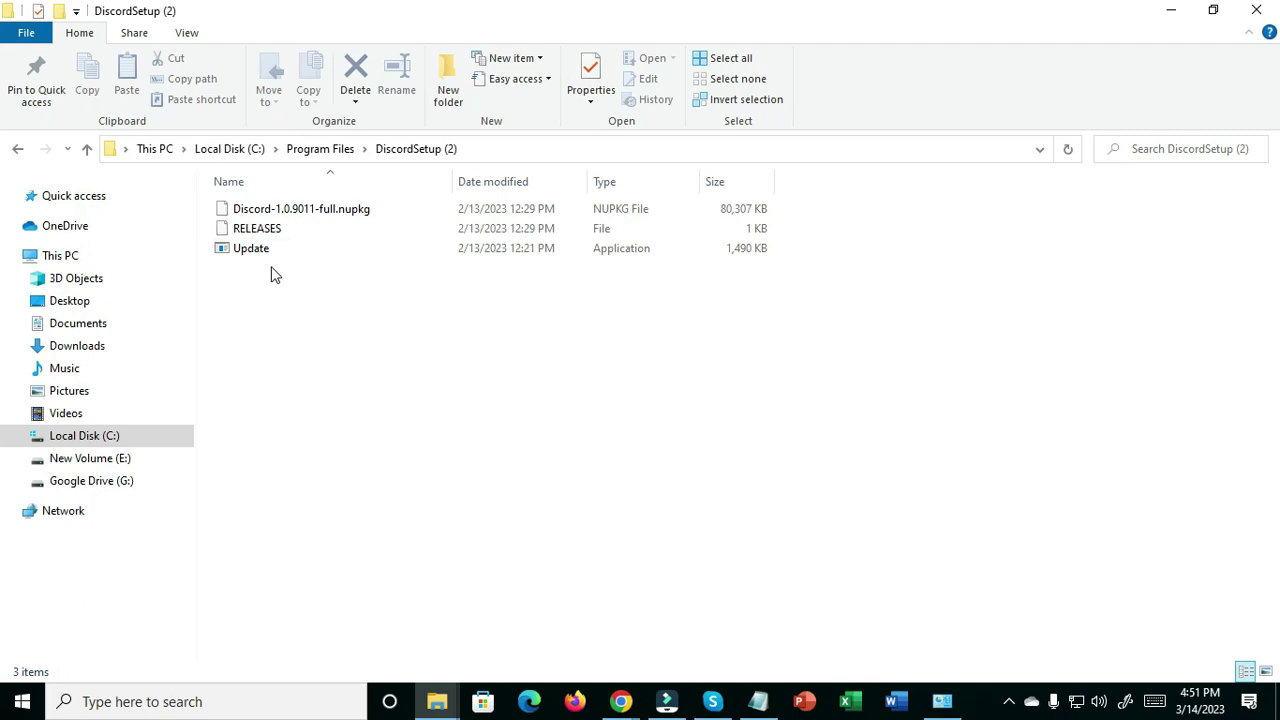
left_click(295, 210)
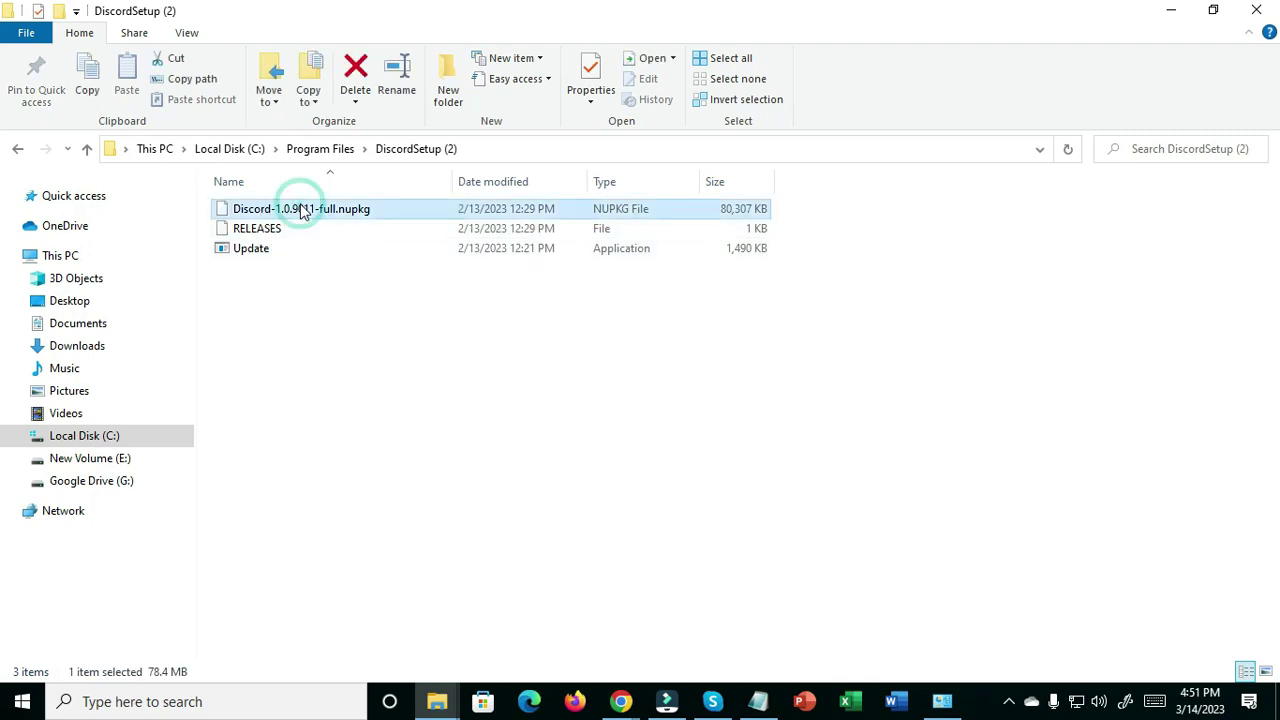
right_click(346, 215)
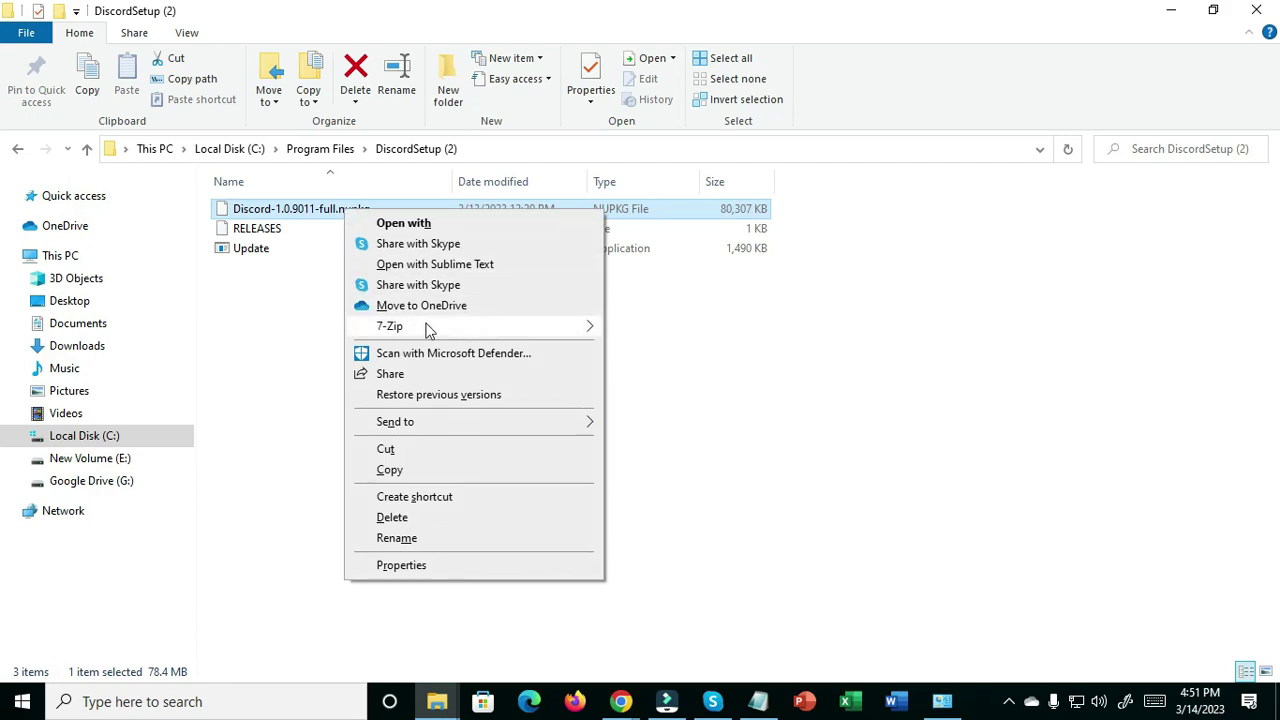
mouse_move(399, 323)
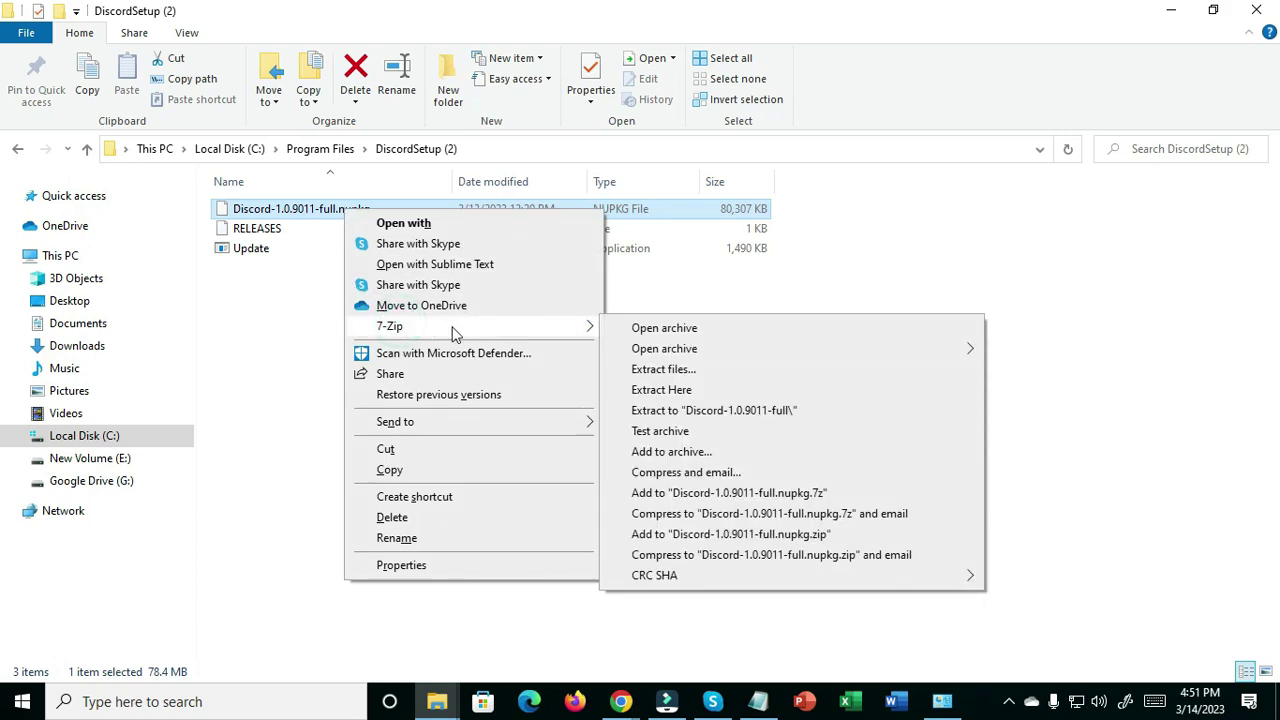
mouse_move(638, 353)
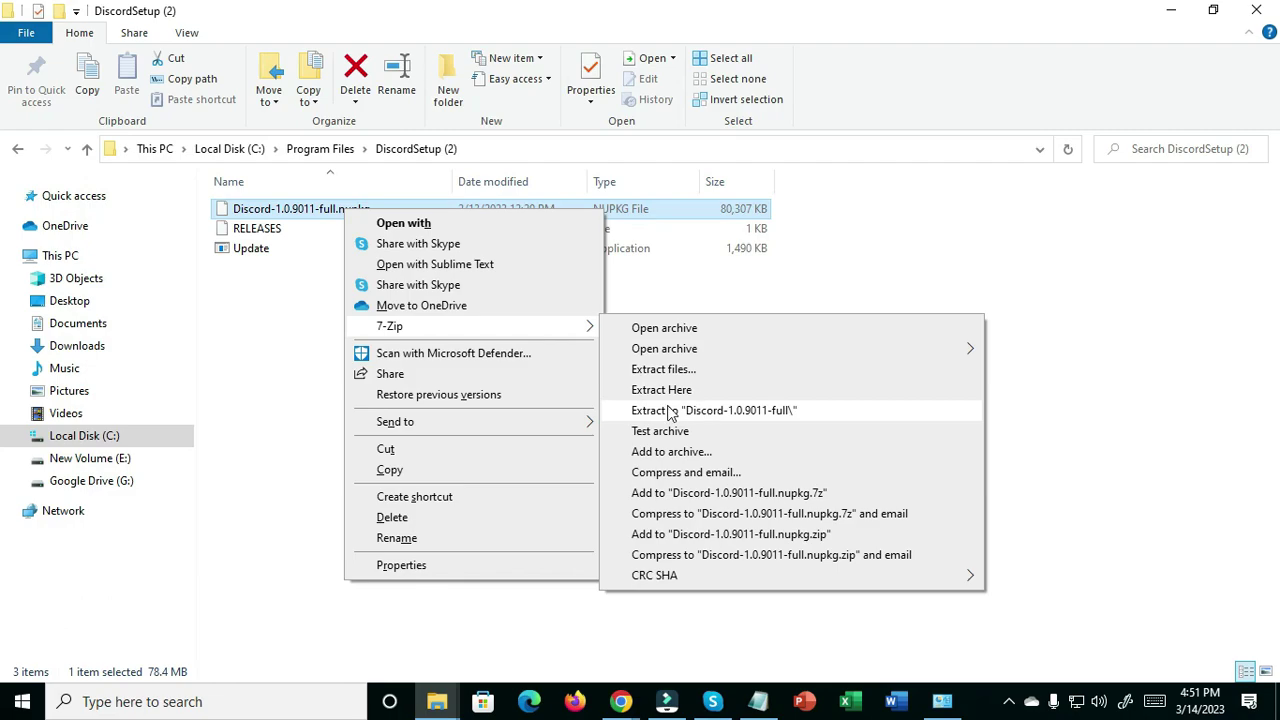
left_click(727, 412)
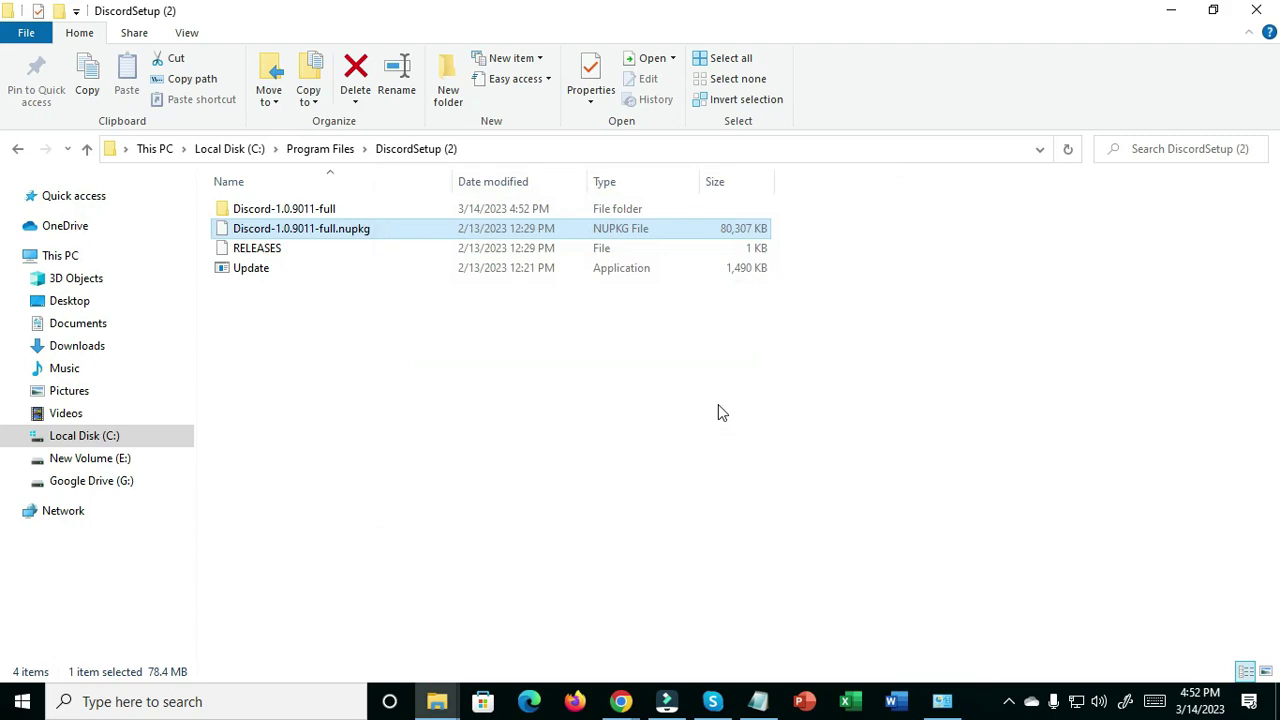
Open the extracted Discord-1.0.9011-full folder and go into lib and its net45 subfolder
left_click(268, 212)
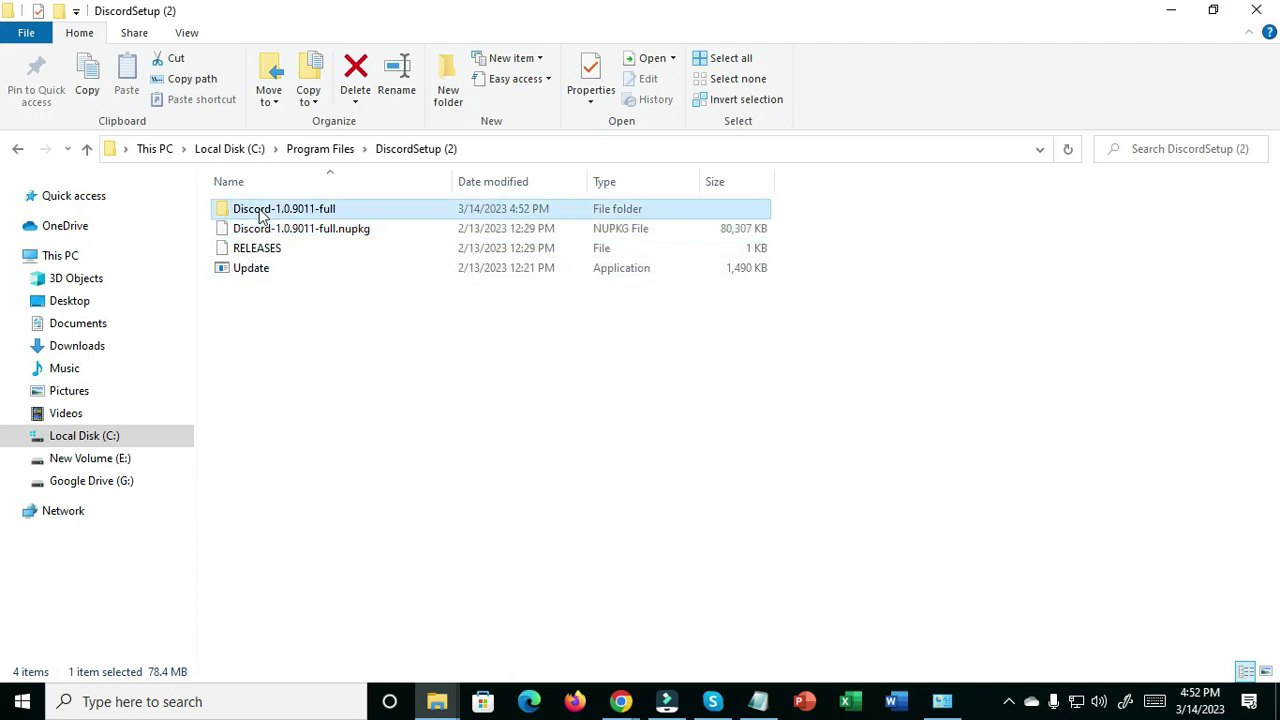
double_click(292, 212)
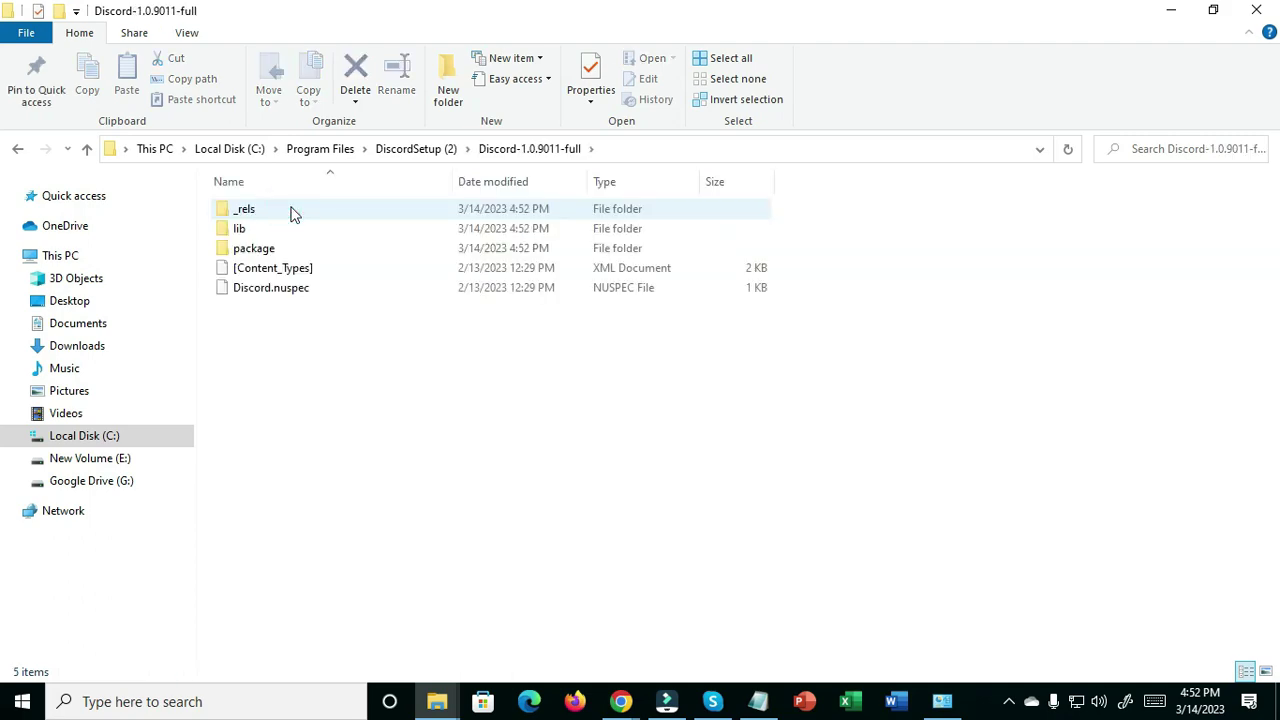
double_click(244, 230)
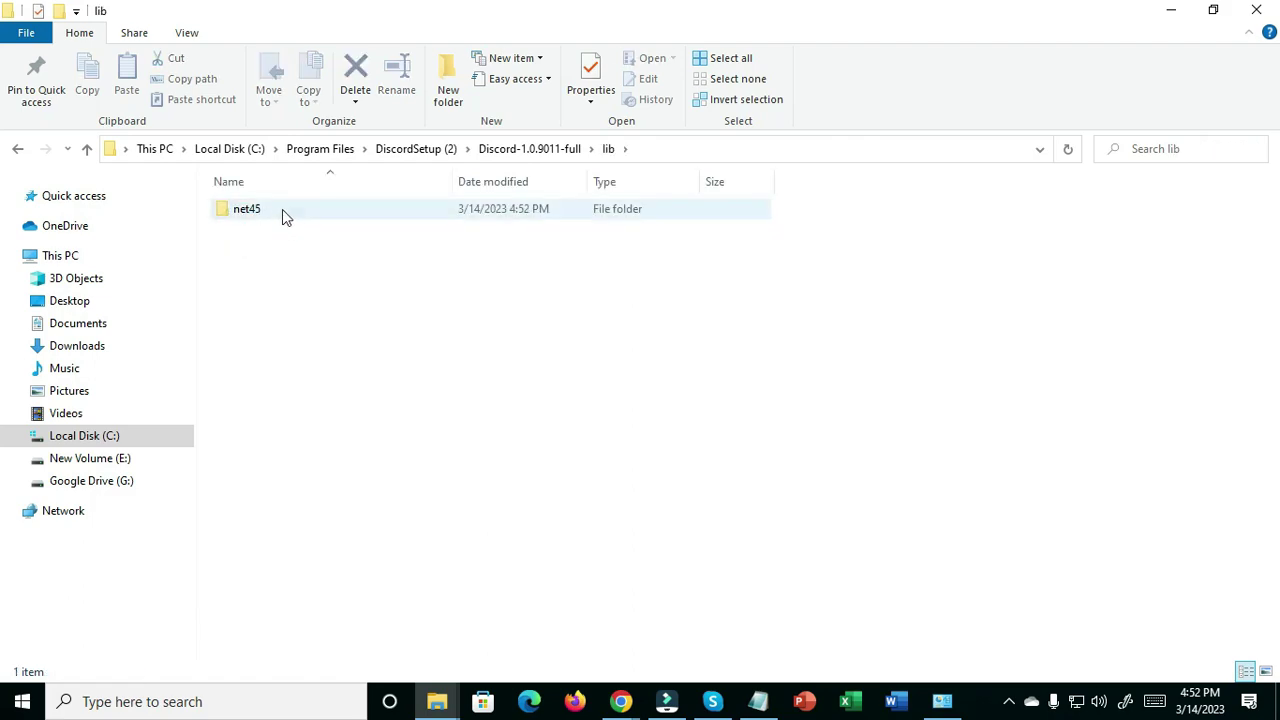
left_click(282, 209)
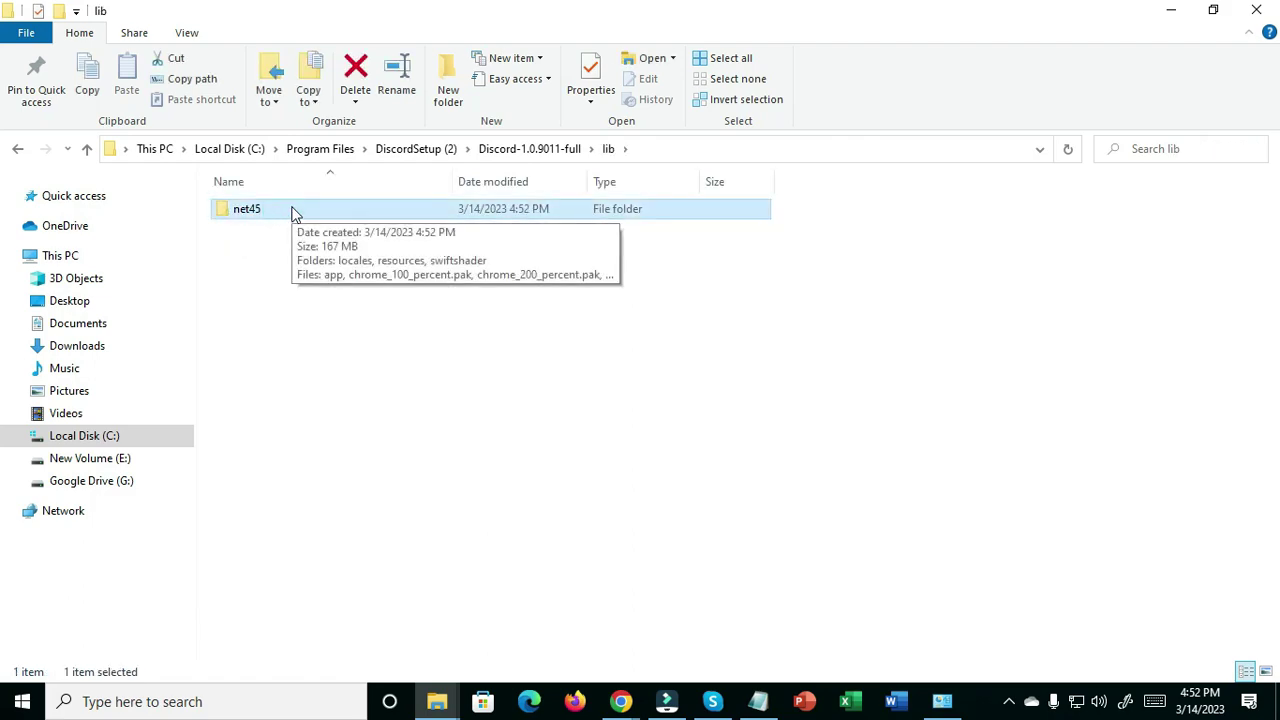
double_click(260, 209)
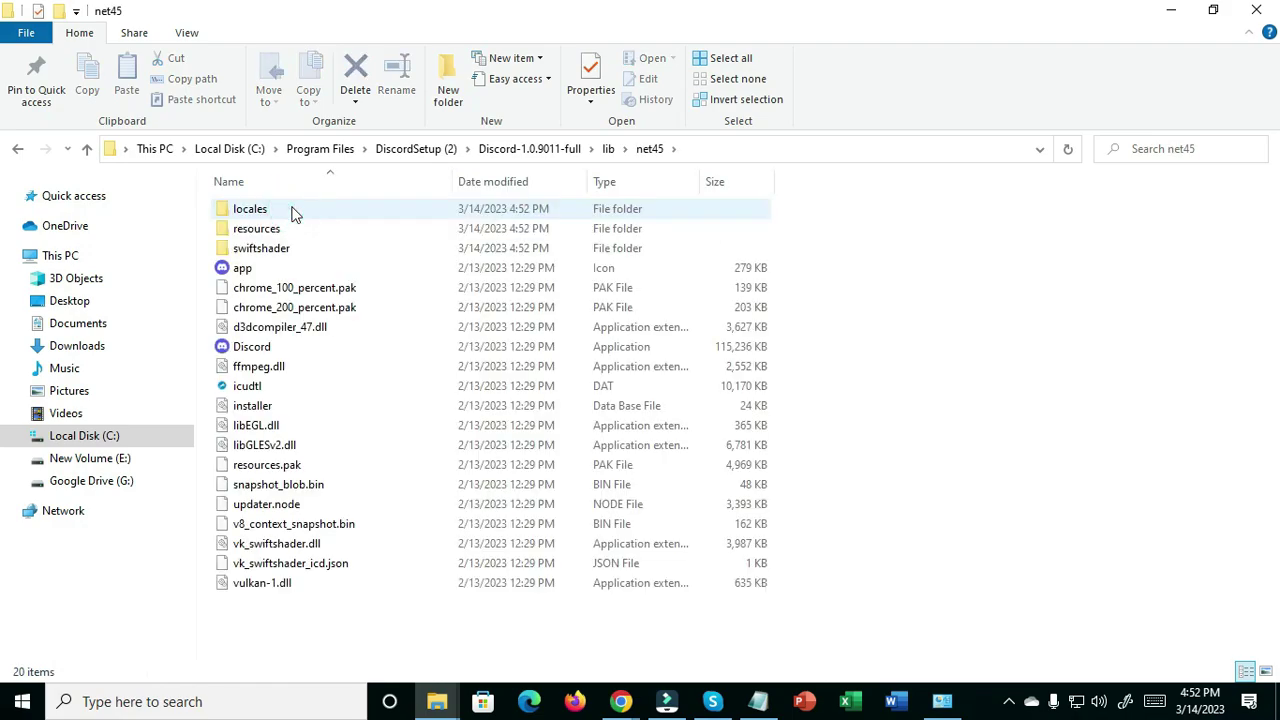
left_click(266, 348)
right_click(270, 352)
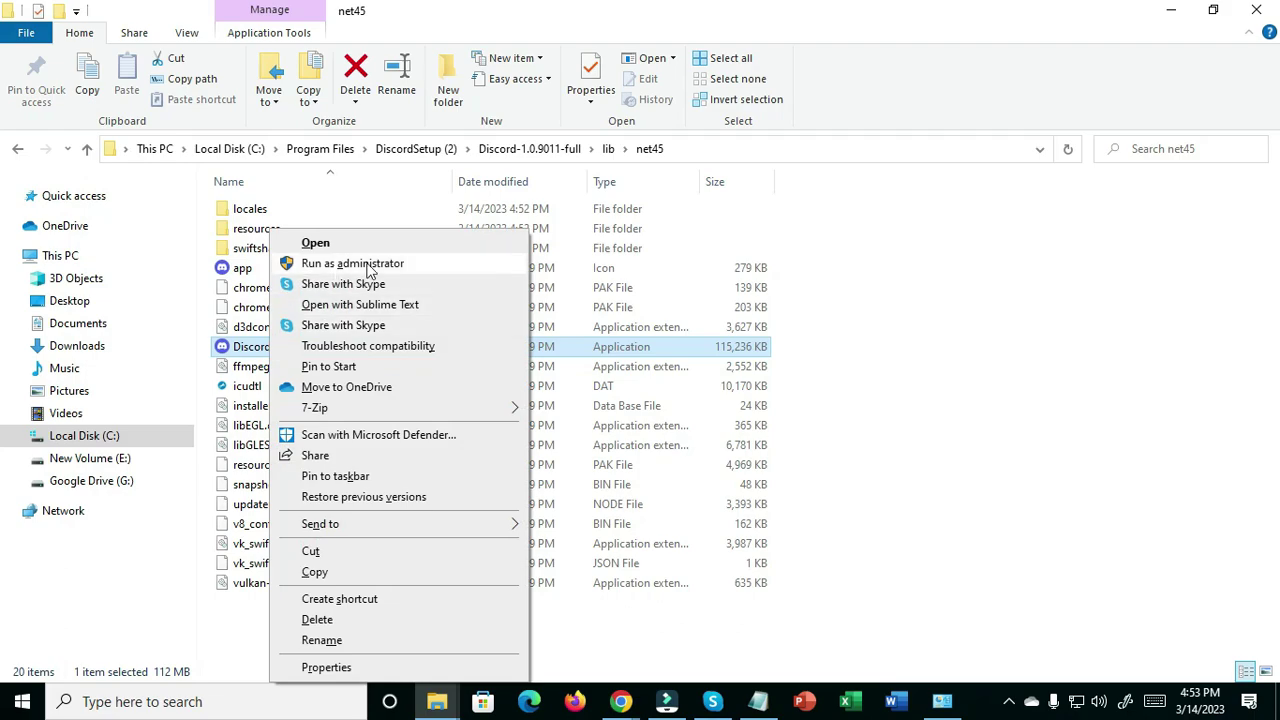
left_click(362, 264)
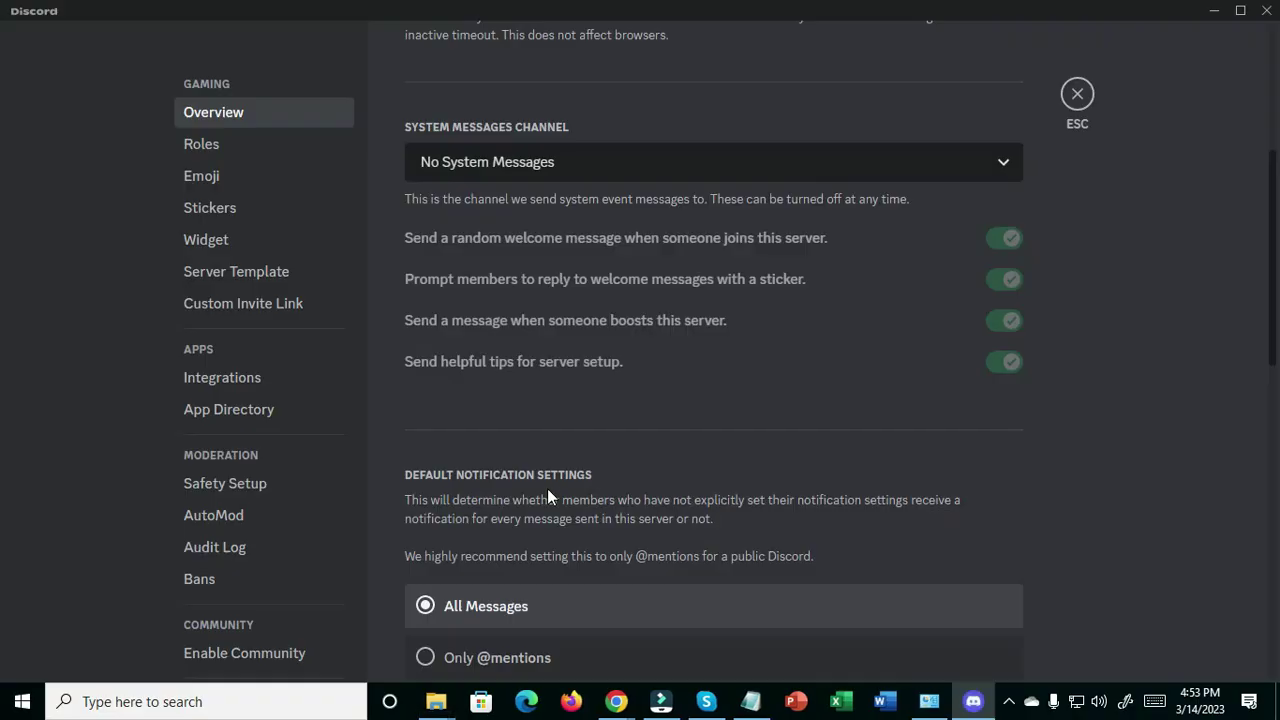
left_click(1078, 95)
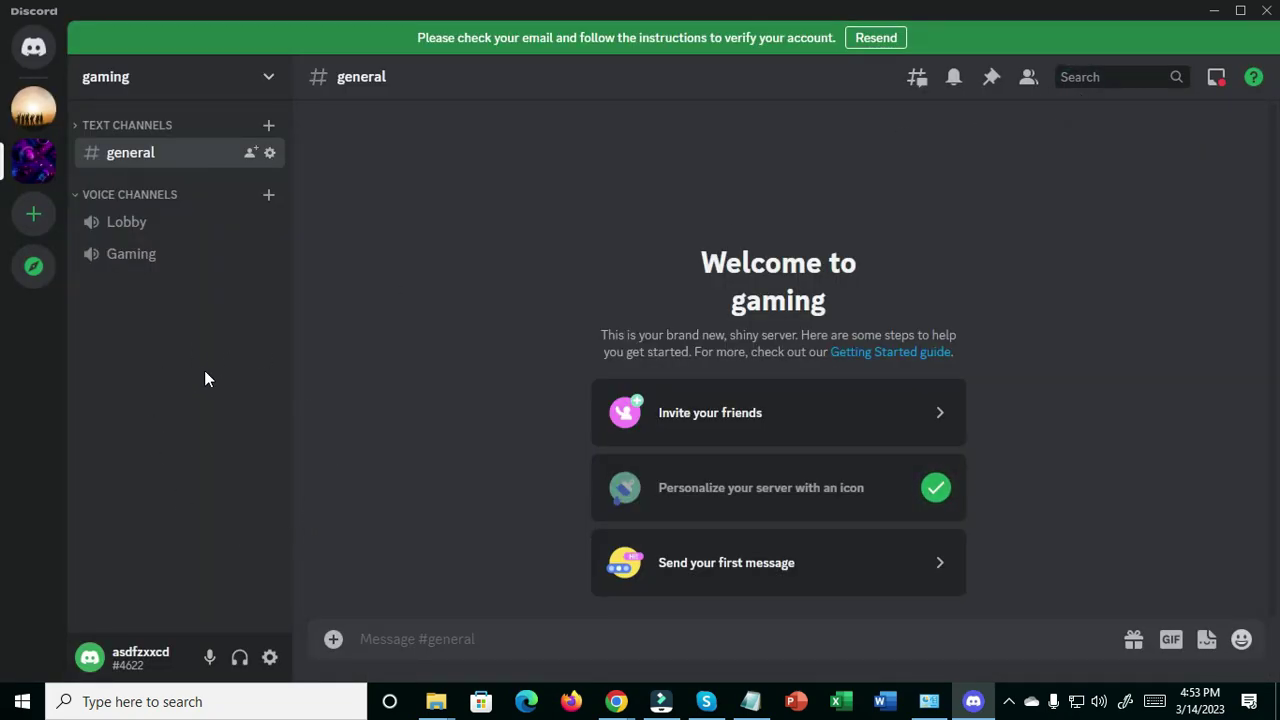